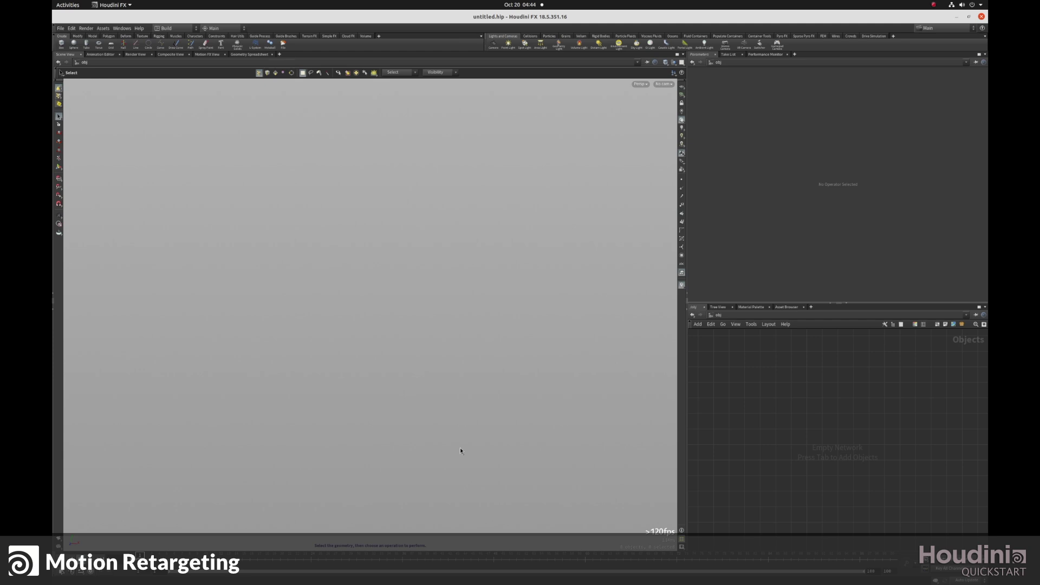
- Install the Sofia digital asset library for the current HIP file only and create the character in the scene
{"action": "left_click", "coordinate": [103, 28]}
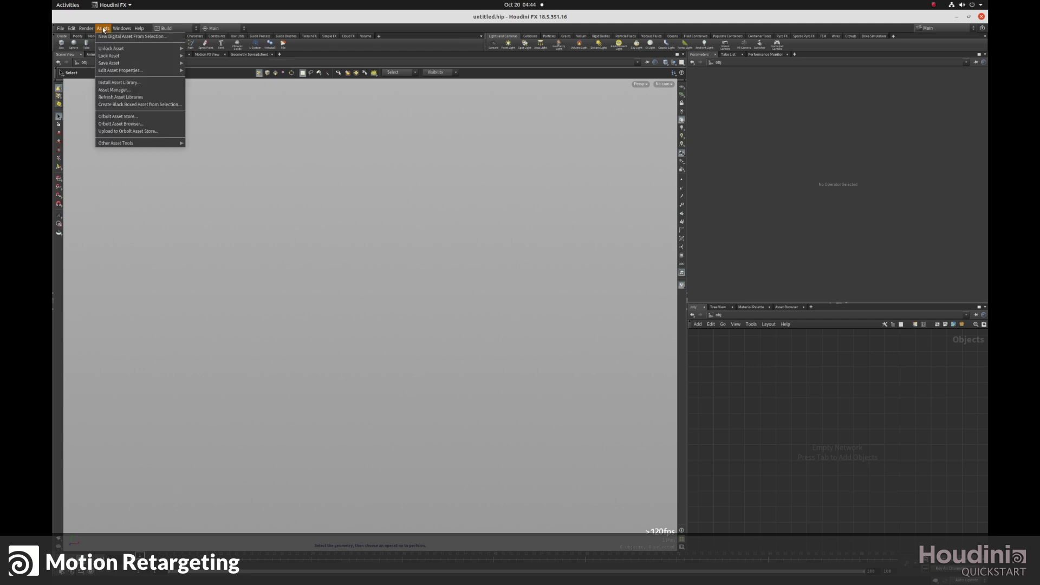
{"action": "left_click", "coordinate": [113, 79]}
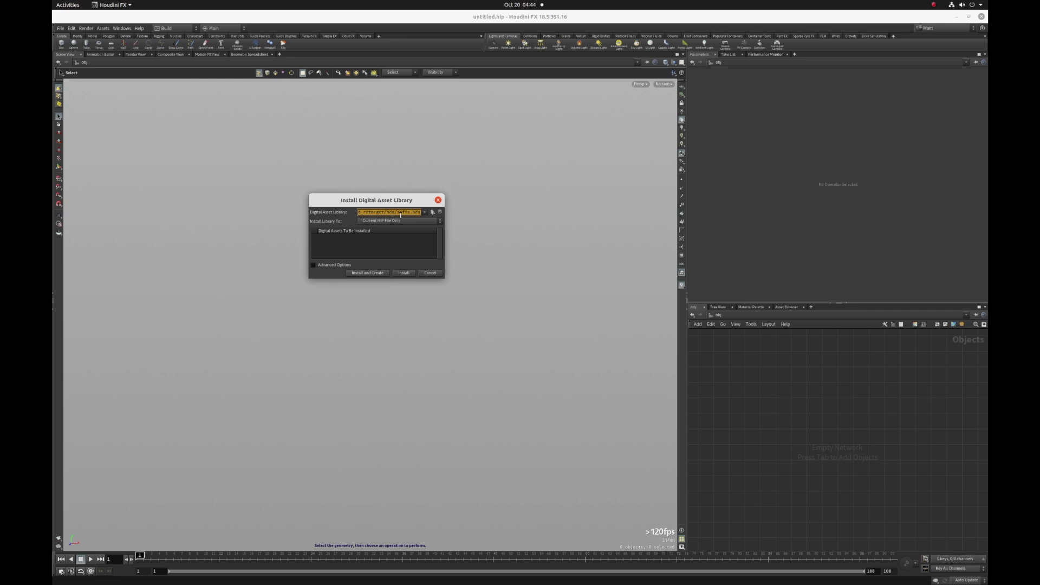
{"action": "left_click", "coordinate": [368, 273]}
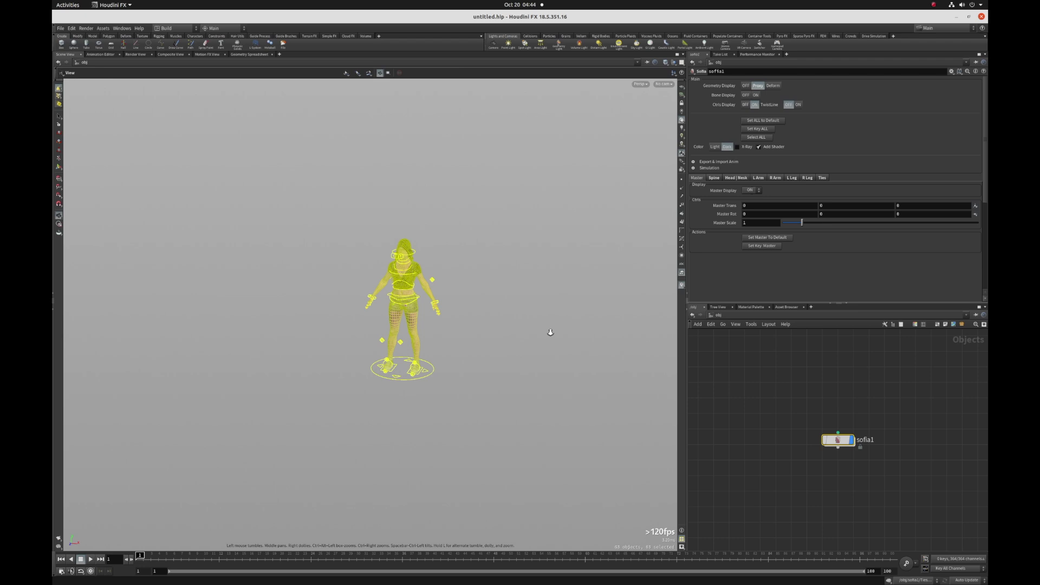
- Deselect the sofia1 character object and turn off its display in the viewport
{"action": "key", "text": "s"}
{"action": "left_click", "coordinate": [792, 420]}
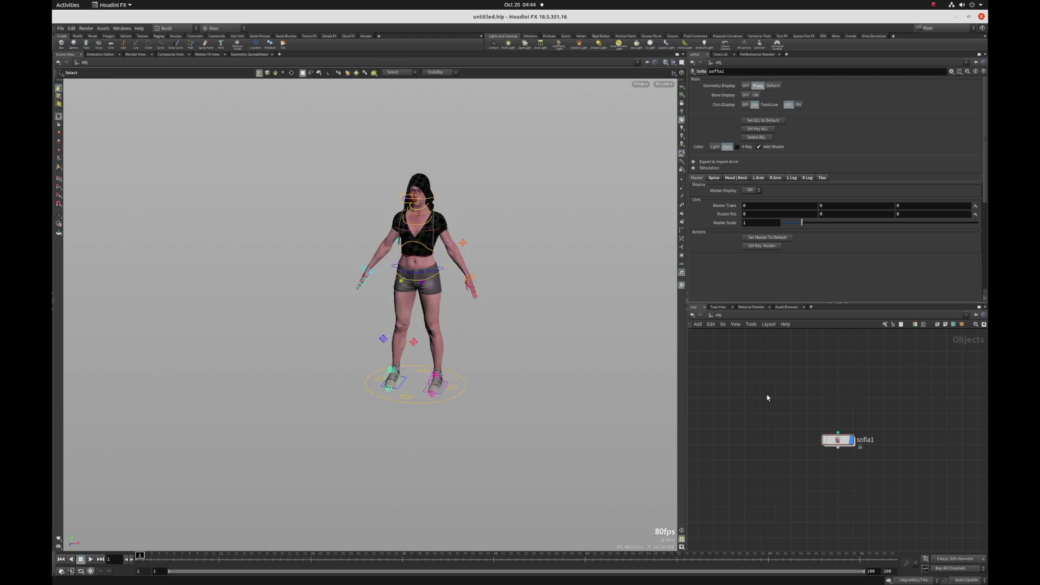
{"action": "key", "text": "r"}
{"action": "left_click_drag", "start_coordinate": [772, 400], "coordinate": [883, 462]}
- Add a Geometry object beside sofia1 in the object network and rename it retarget
{"action": "key", "text": "Tab"}
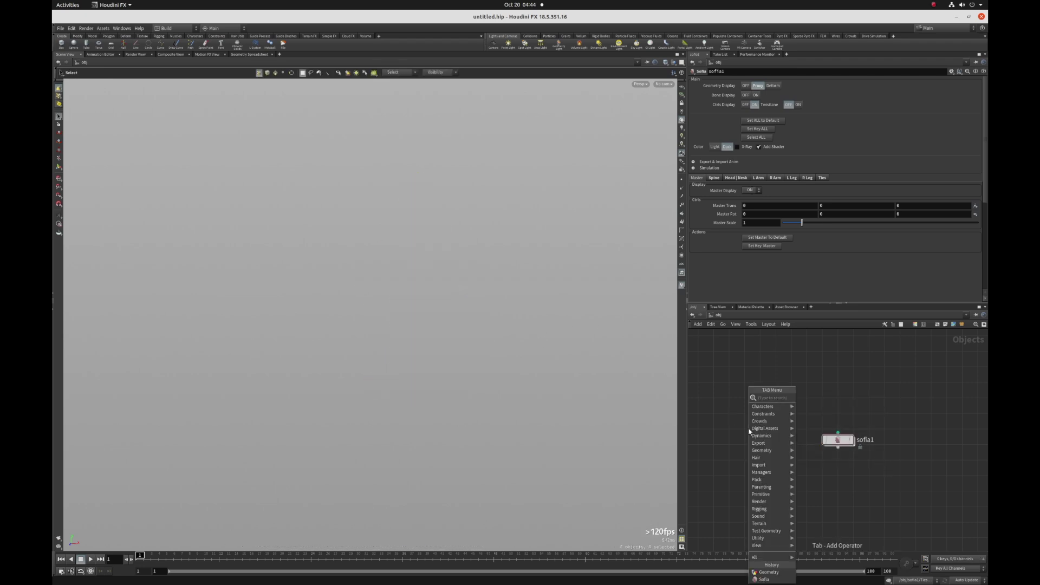
{"action": "type", "text": "geo"}
{"action": "key", "text": "Return"}
{"action": "left_click", "coordinate": [749, 432]}
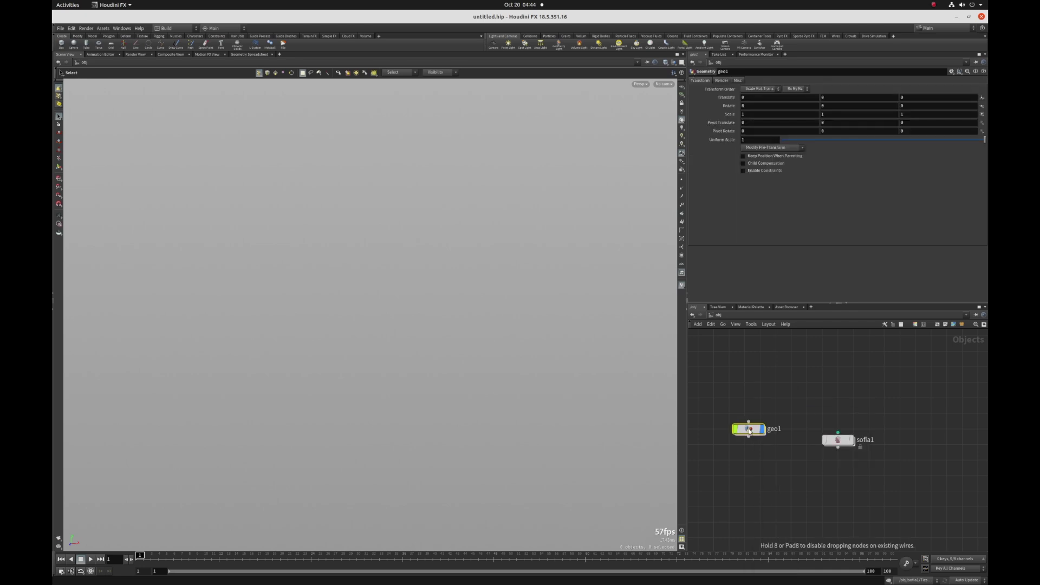
{"action": "left_click_drag", "start_coordinate": [749, 432], "coordinate": [745, 447]}
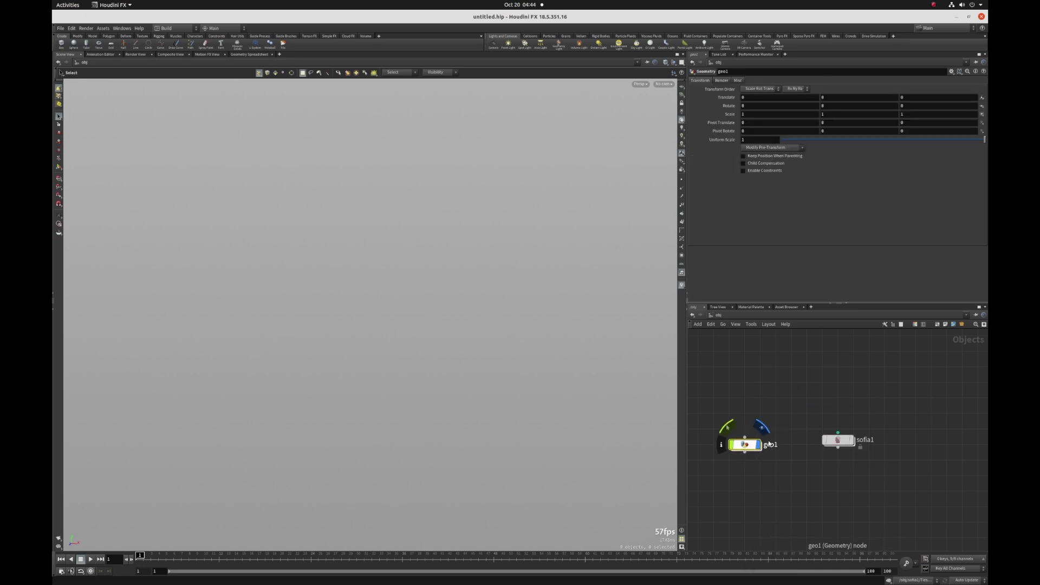
{"action": "left_click", "coordinate": [774, 445]}
{"action": "double_click", "coordinate": [774, 445]}
{"action": "type", "text": "retar"}
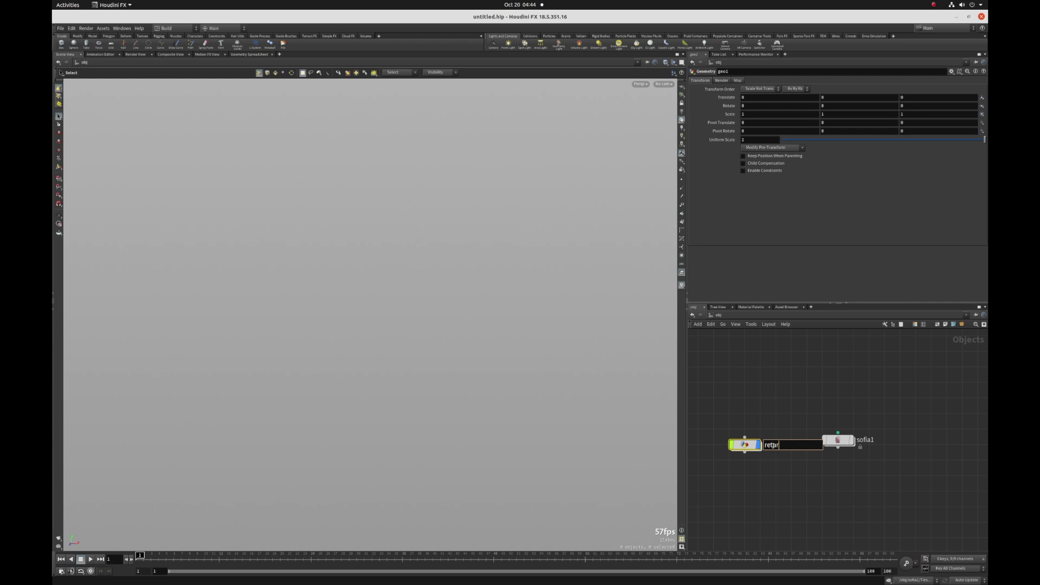
{"action": "type", "text": "get"}
{"action": "key", "text": "Return"}
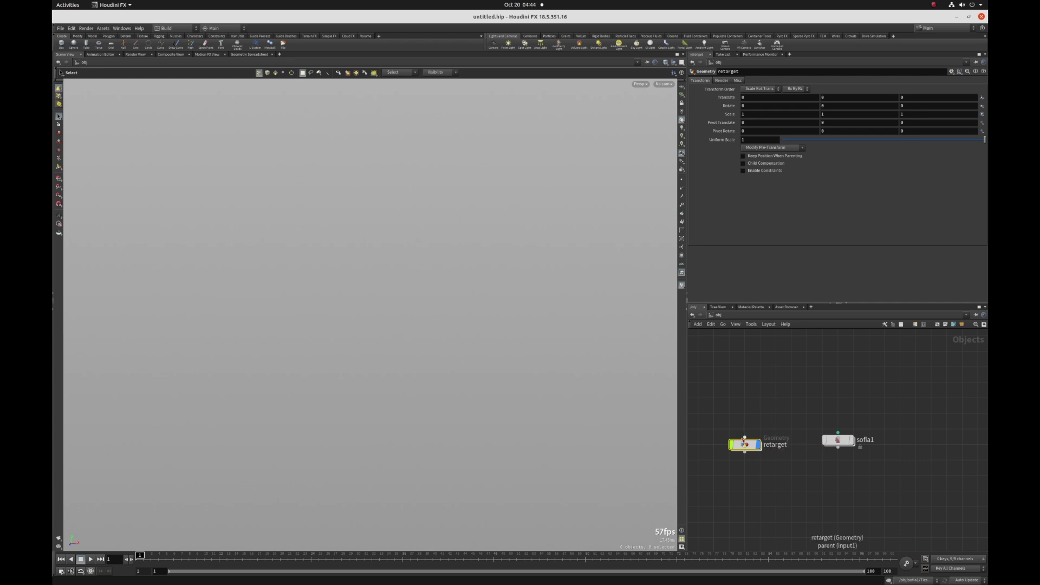
- Go inside the retarget object and add a Scene Character Import node
{"action": "double_click", "coordinate": [747, 441]}
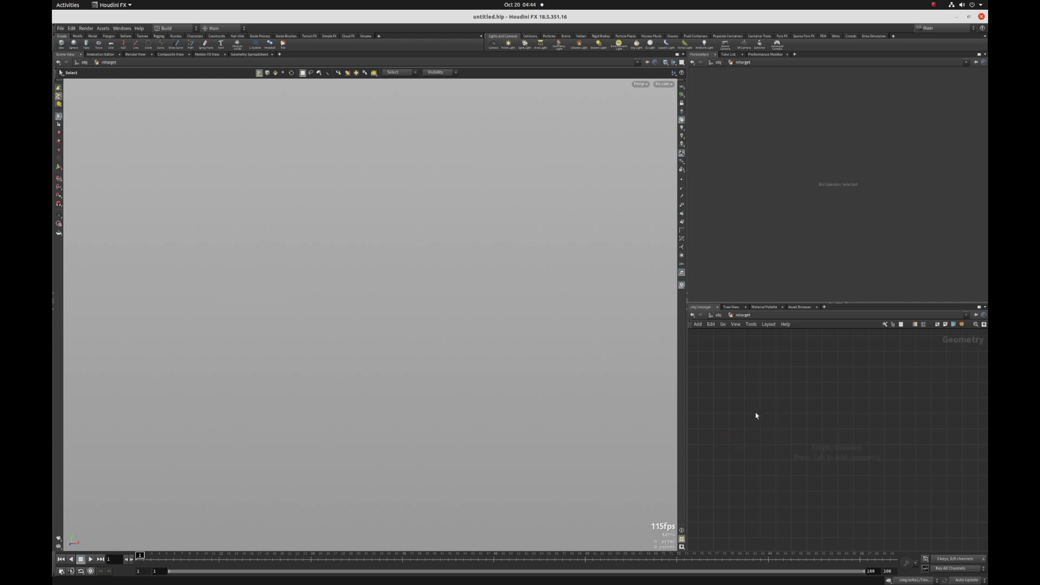
{"action": "key", "text": "Tab"}
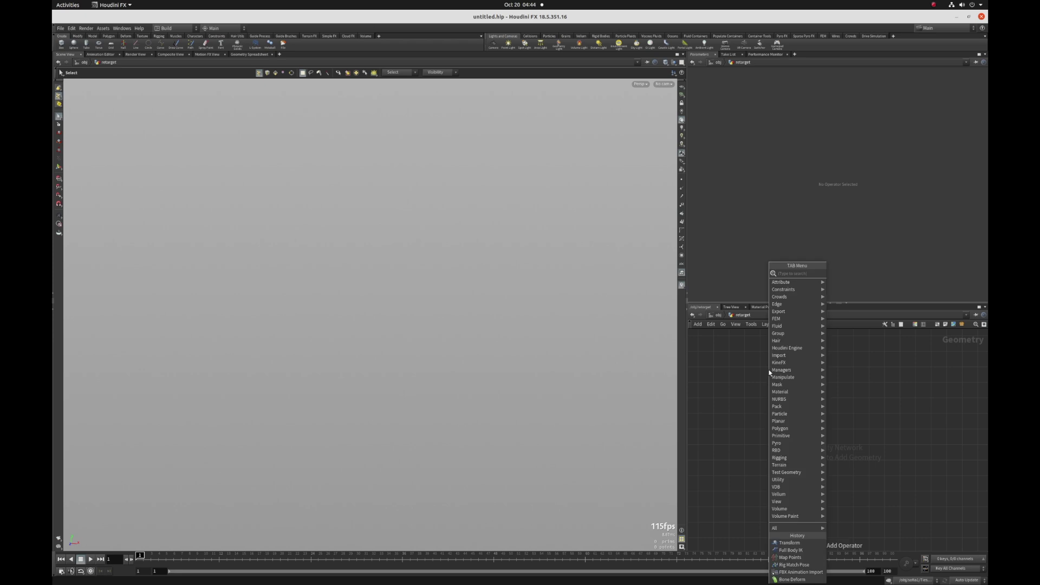
{"action": "type", "text": "scene"}
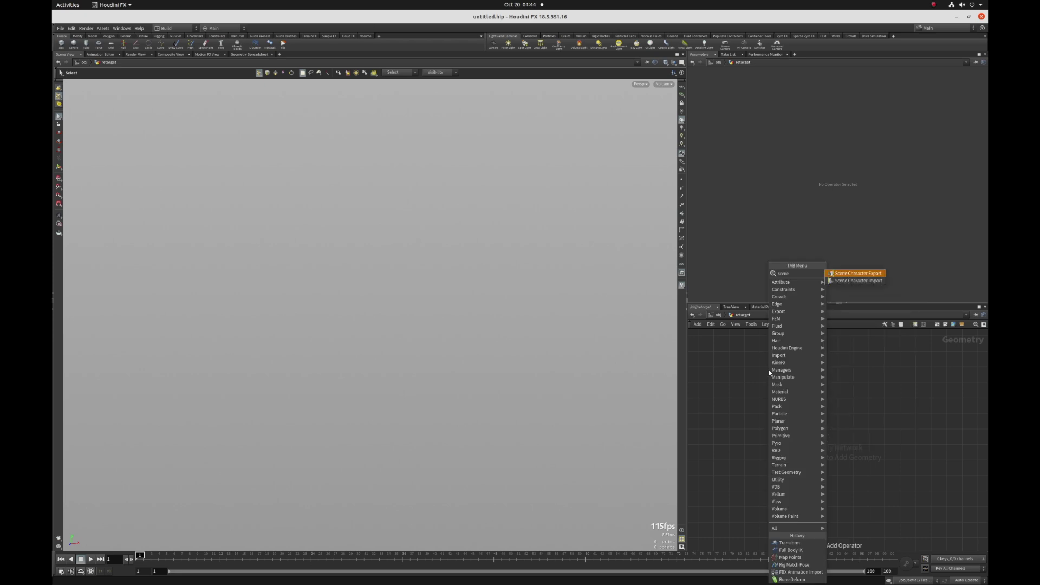
{"action": "key", "text": "Down"}
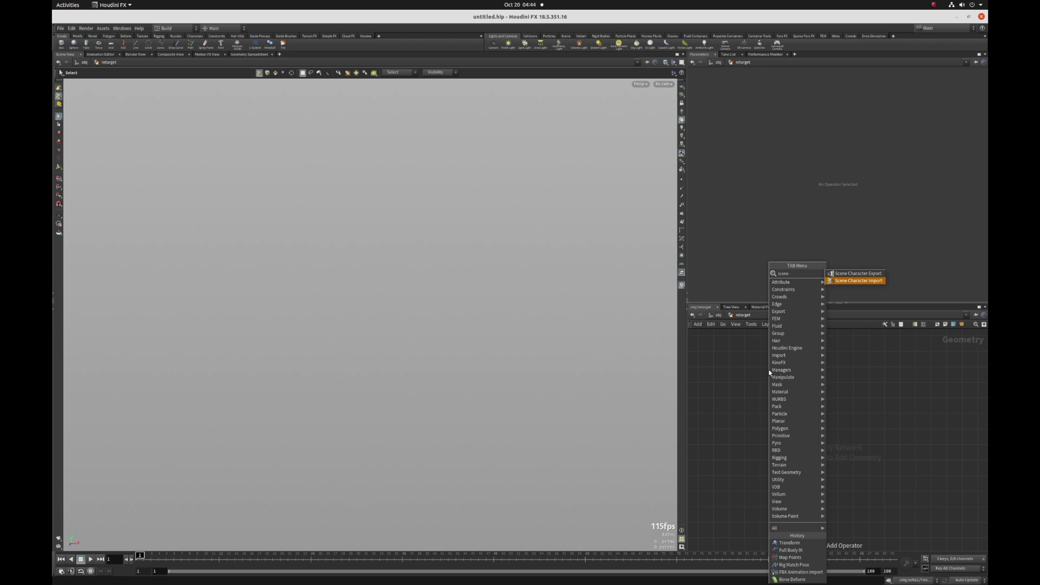
{"action": "key", "text": "Return"}
{"action": "left_click", "coordinate": [769, 372]}
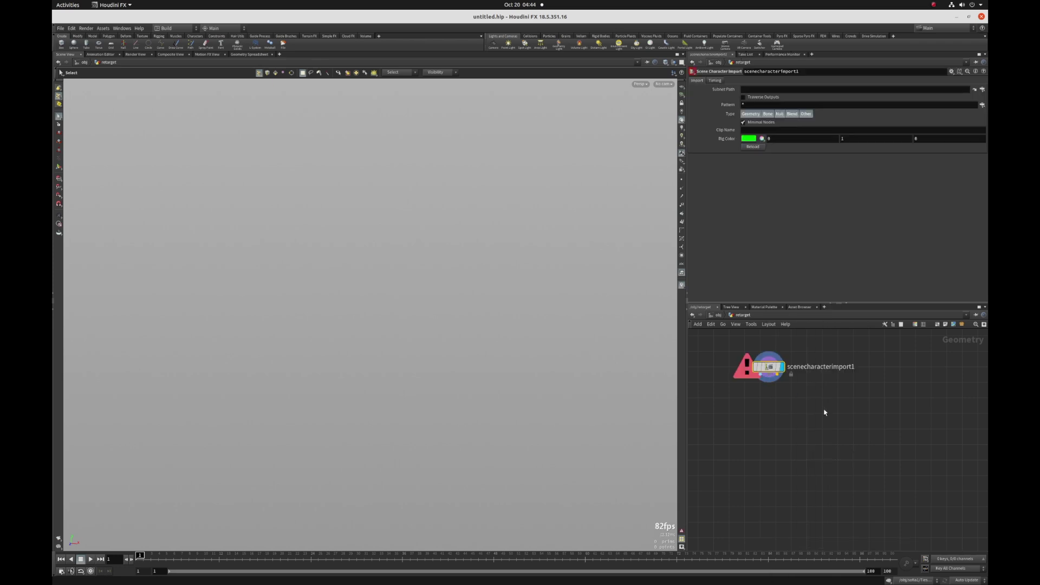
{"action": "key", "text": "Tab"}
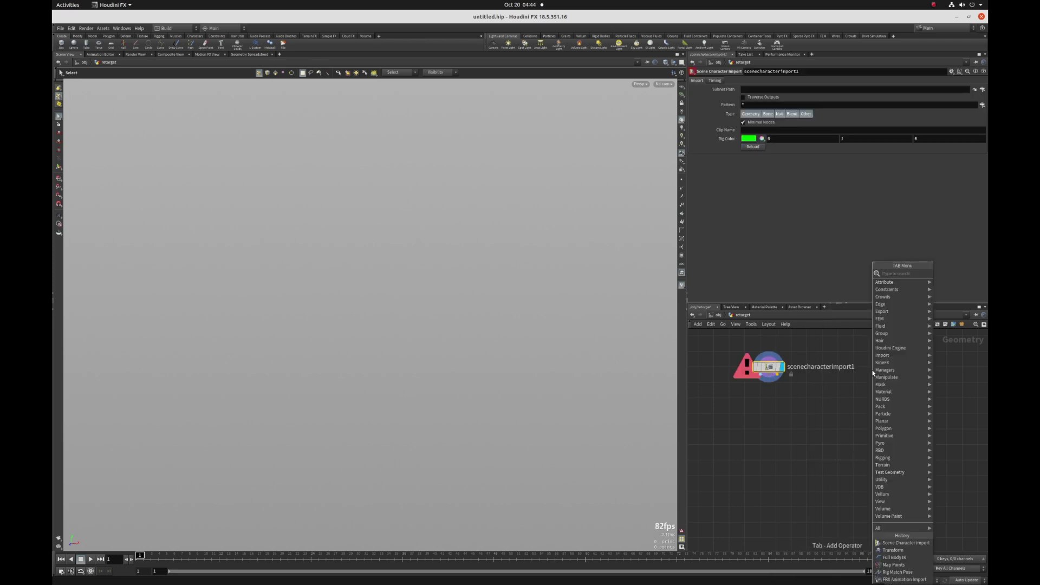
{"action": "type", "text": "fb"}
{"action": "key", "text": "Return"}
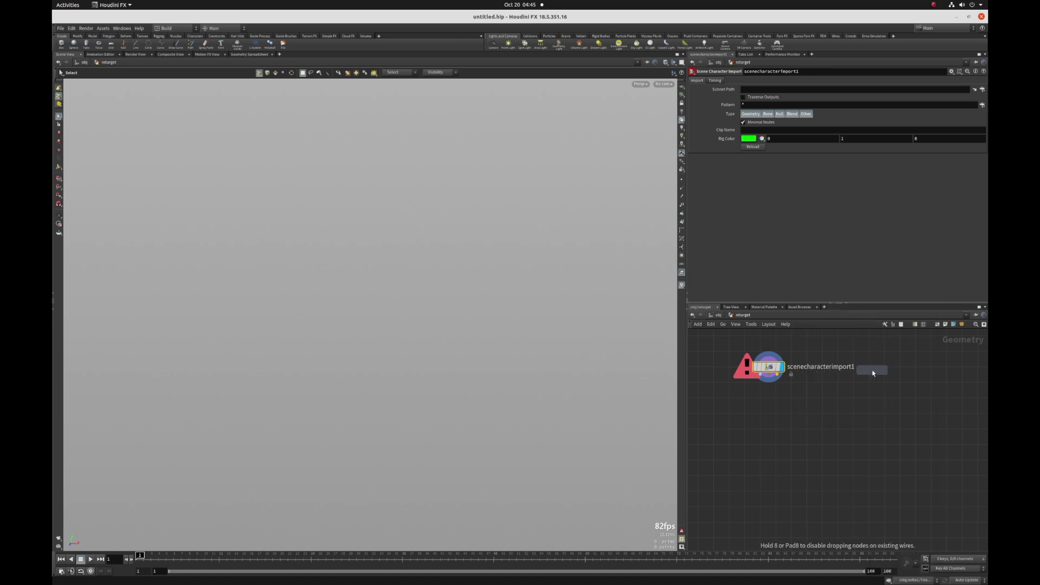
{"action": "left_click", "coordinate": [873, 373]}
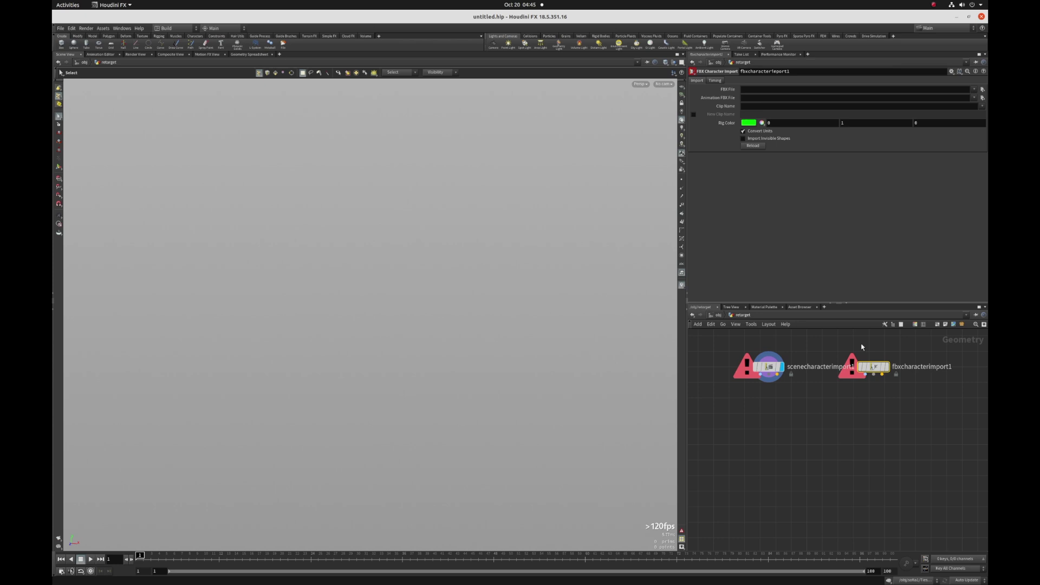
{"action": "key", "text": "Delete"}
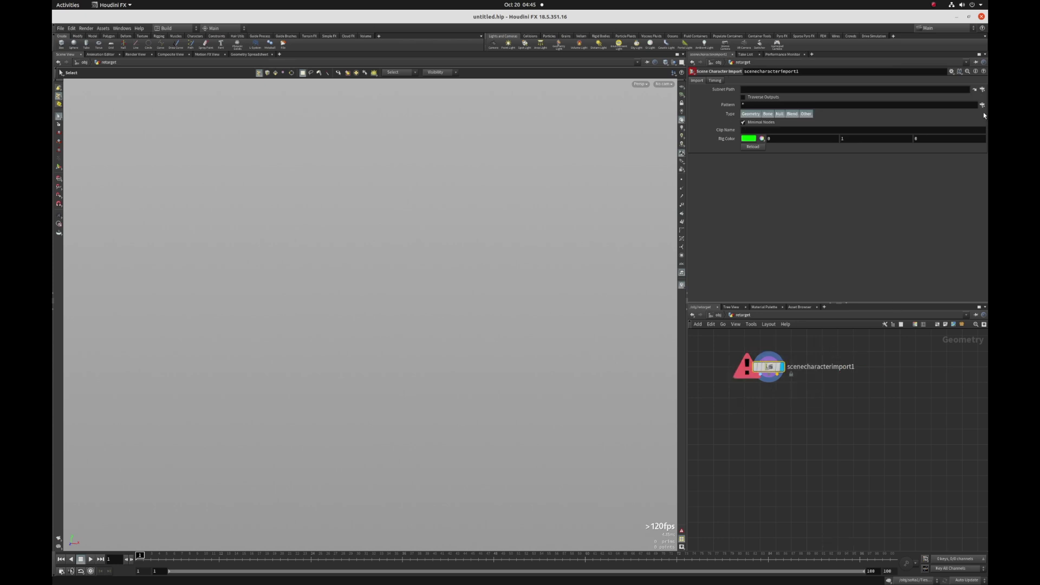
- Set the Scene Character Import's subnet path to /obj/sofia1 and exclude the Null, Blend and Other types, keeping Geometry and Bone
{"action": "left_click", "coordinate": [983, 90]}
{"action": "double_click", "coordinate": [927, 57]}
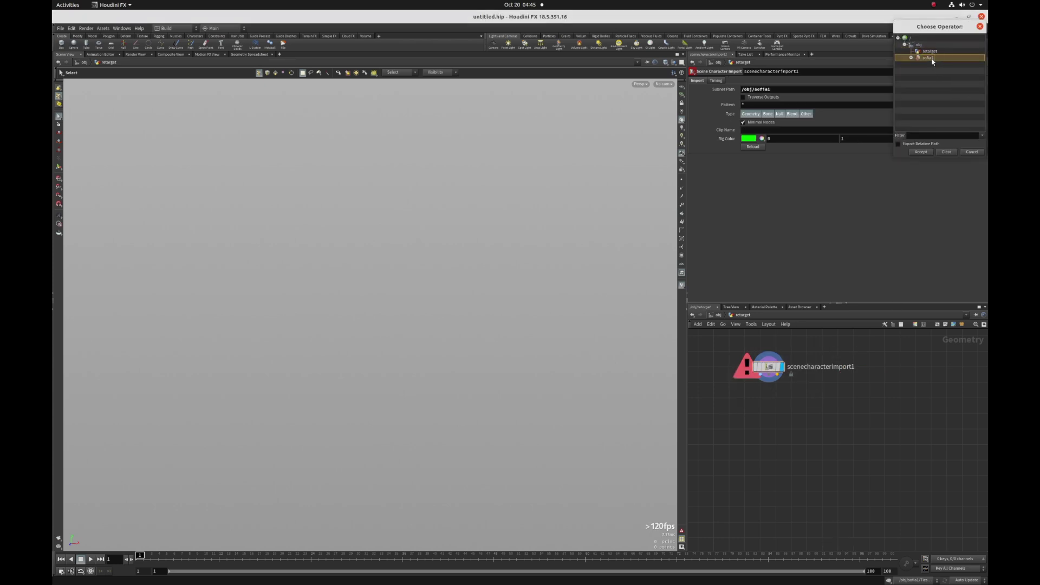
{"action": "left_click", "coordinate": [778, 114]}
{"action": "left_click", "coordinate": [791, 114]}
{"action": "left_click", "coordinate": [804, 114]}
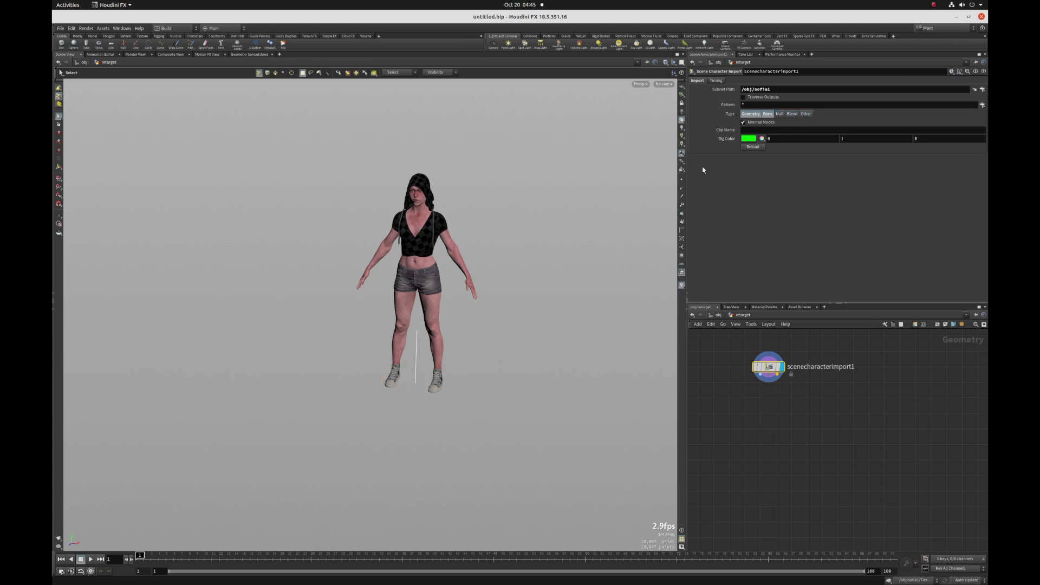
- Wire a Bone Deform node to all three outputs of scenecharacterimport1 and place it well below that node
{"action": "middle_click_drag", "start_coordinate": [779, 414], "coordinate": [775, 397]}
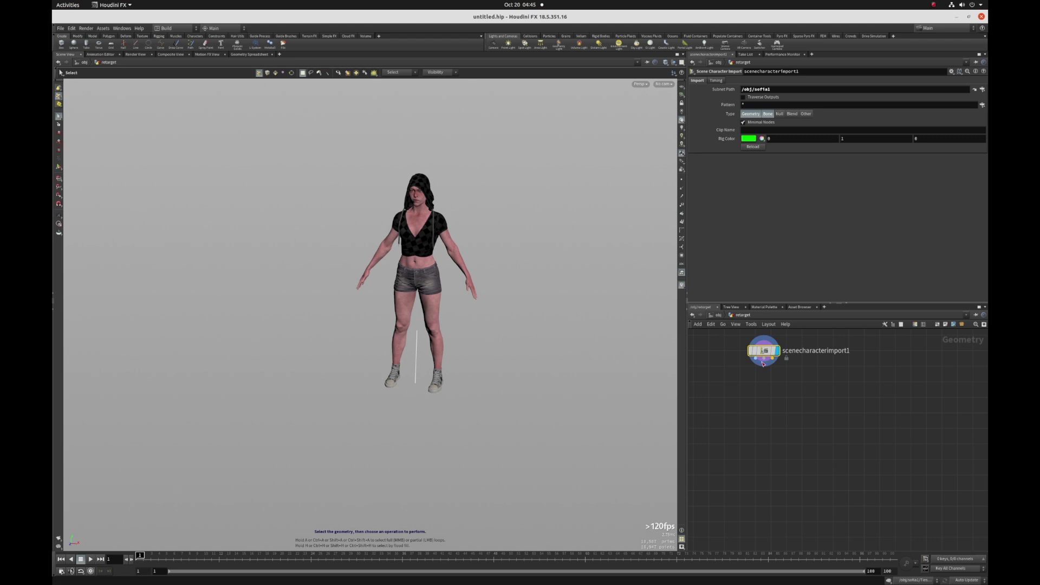
{"action": "left_click_drag", "start_coordinate": [757, 363], "coordinate": [761, 442]}
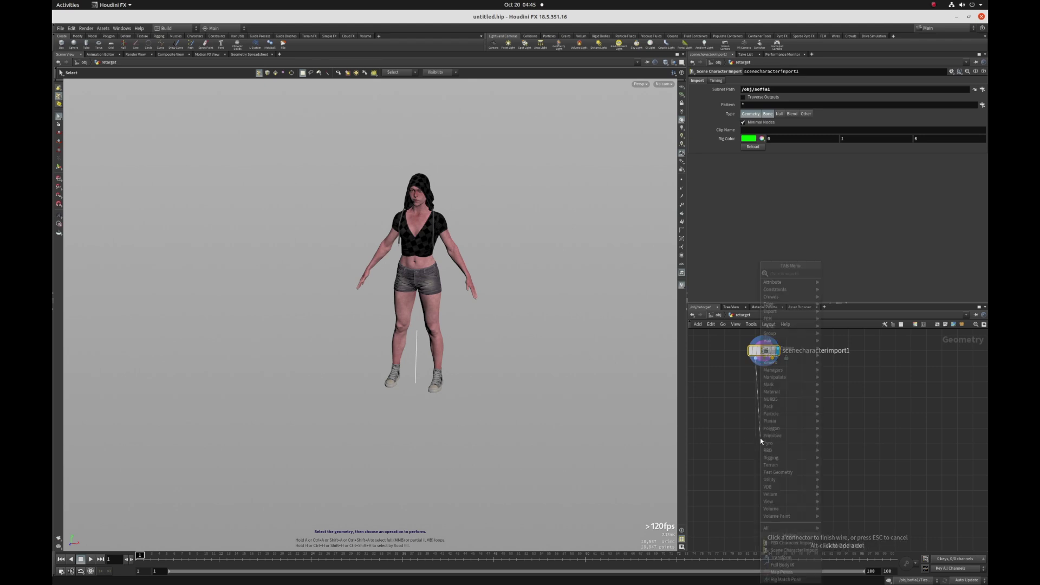
{"action": "type", "text": "bone"}
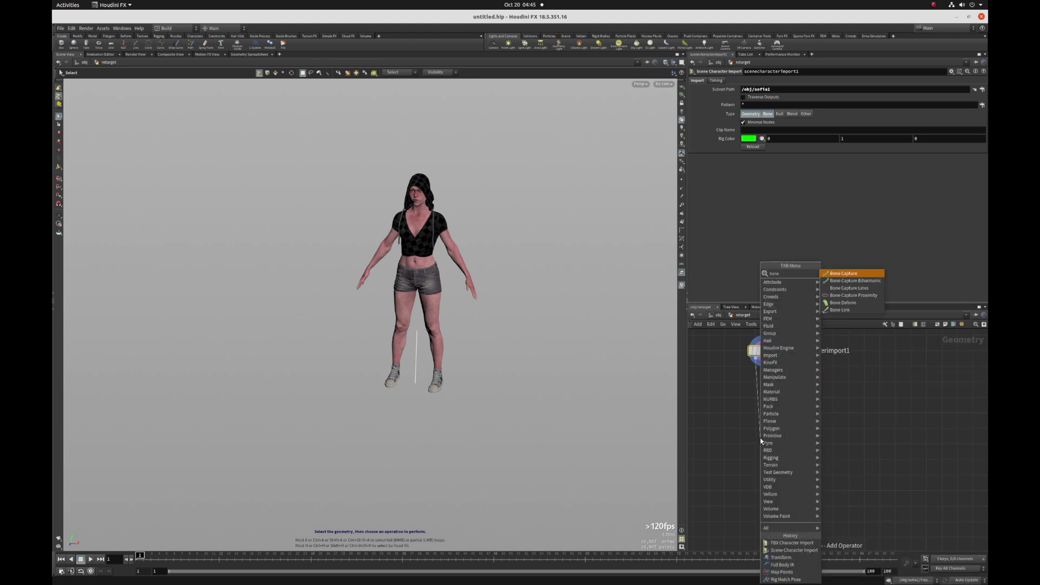
{"action": "key", "text": "Up"}
{"action": "key", "text": "Up"}
{"action": "key", "text": "Return"}
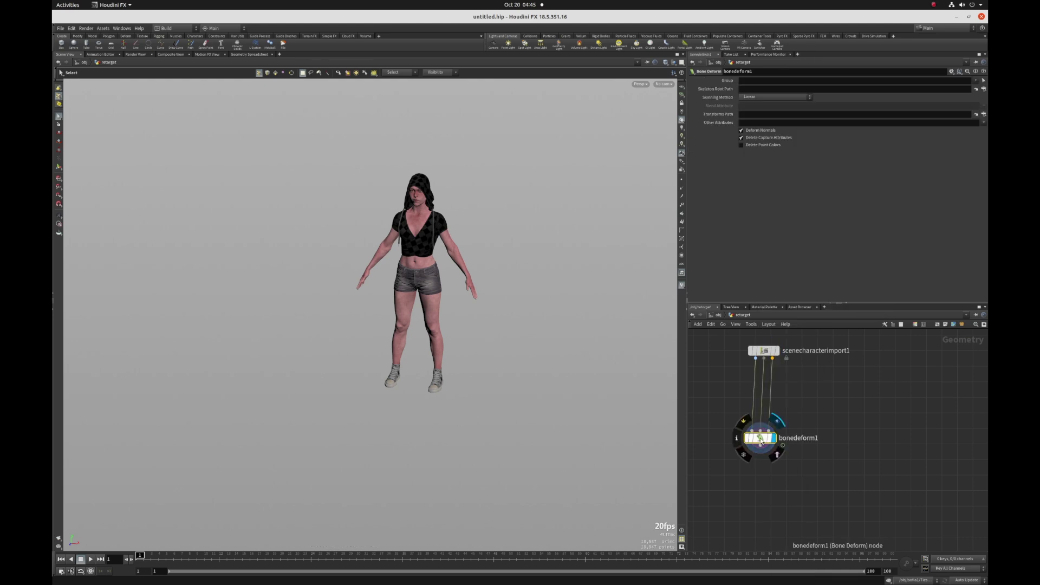
{"action": "left_click", "coordinate": [765, 504]}
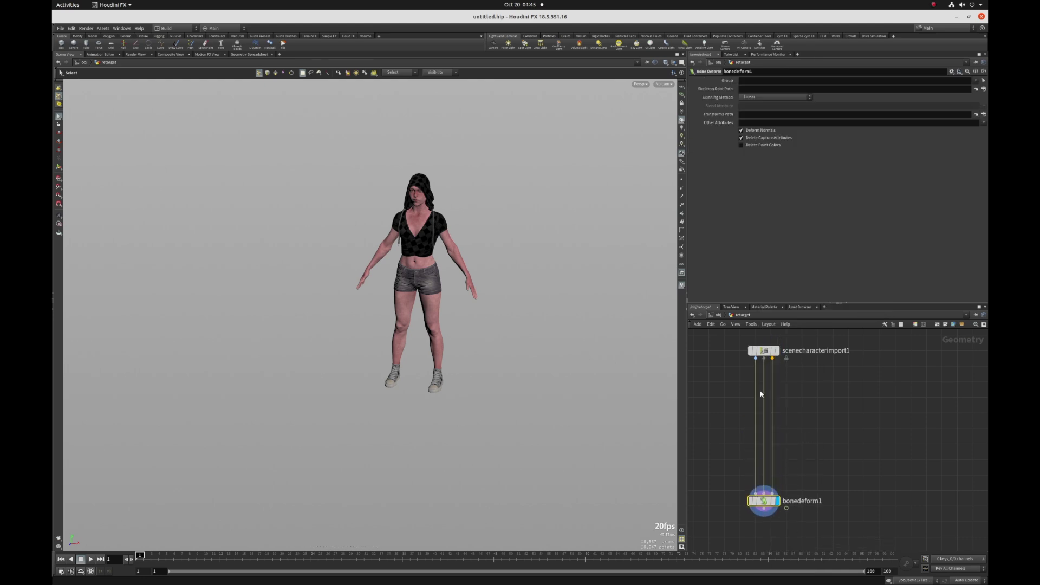
- Add an FBX Animation Import node beside scenecharacterimport1
{"action": "middle_click_drag", "start_coordinate": [835, 388], "coordinate": [811, 413]}
{"action": "left_click", "coordinate": [786, 410]}
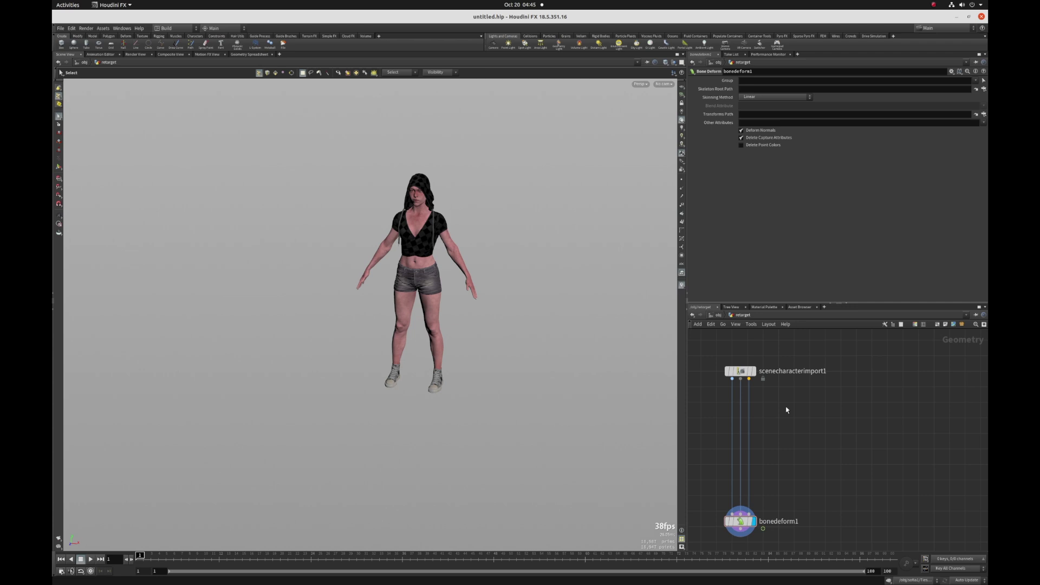
{"action": "key", "text": "Tab"}
{"action": "type", "text": "fbx"}
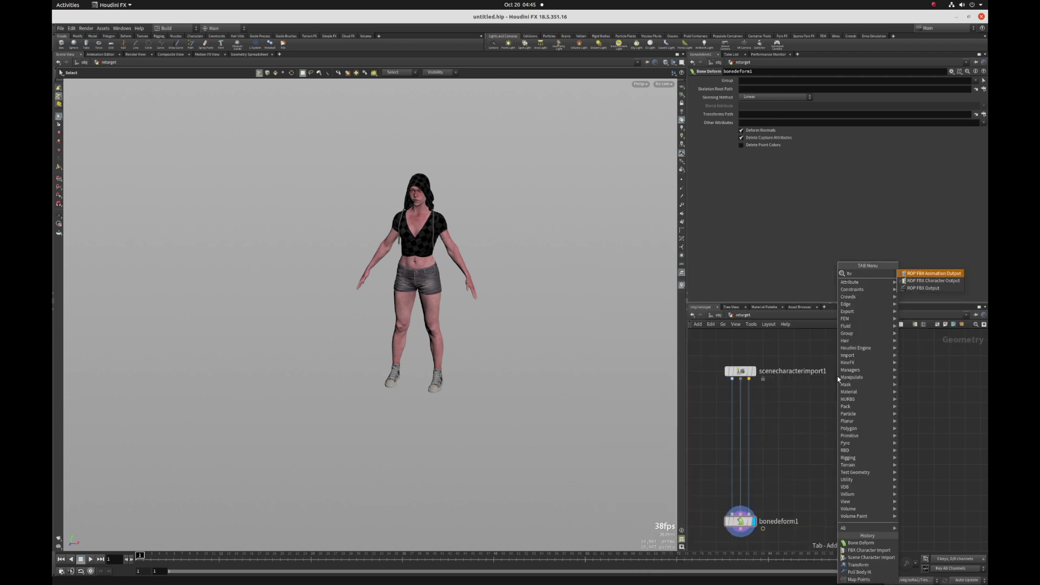
{"action": "key", "text": "Return"}
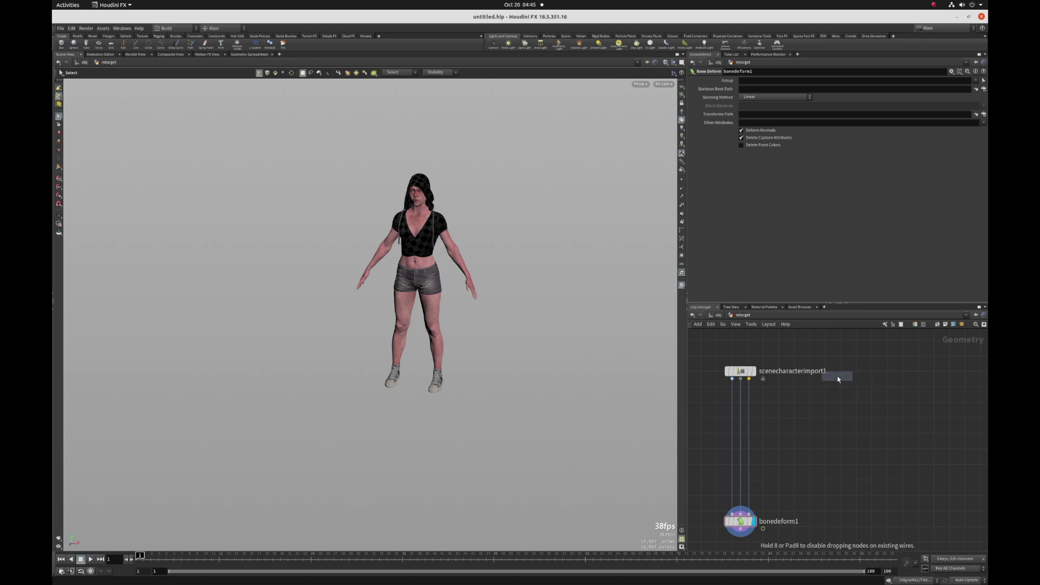
{"action": "left_click", "coordinate": [852, 373]}
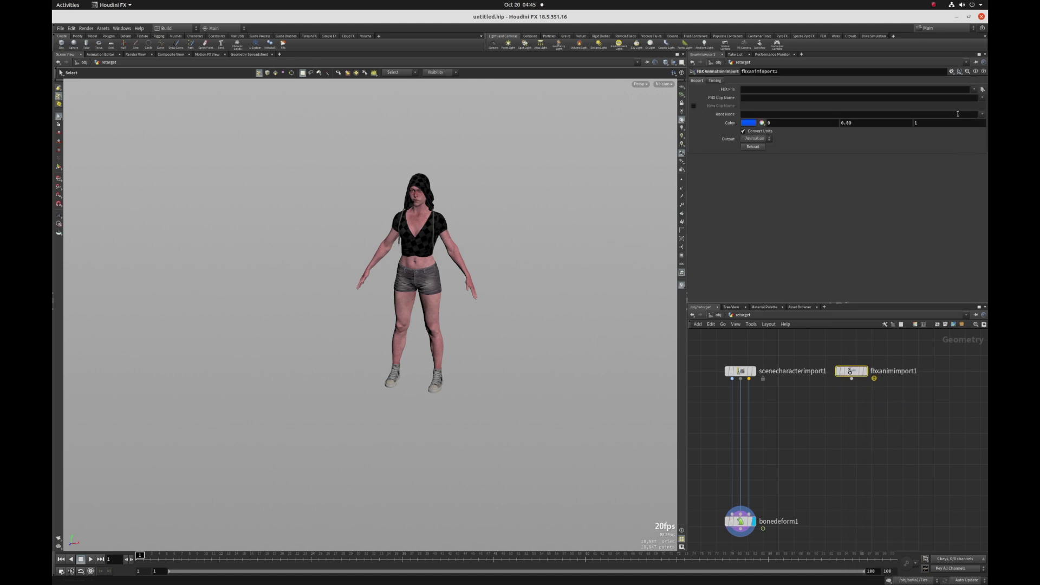
- Load Breakdance1.fbx from the mocap folder as the FBX file of the animation import node
{"action": "left_click", "coordinate": [982, 89]}
{"action": "left_click", "coordinate": [432, 170]}
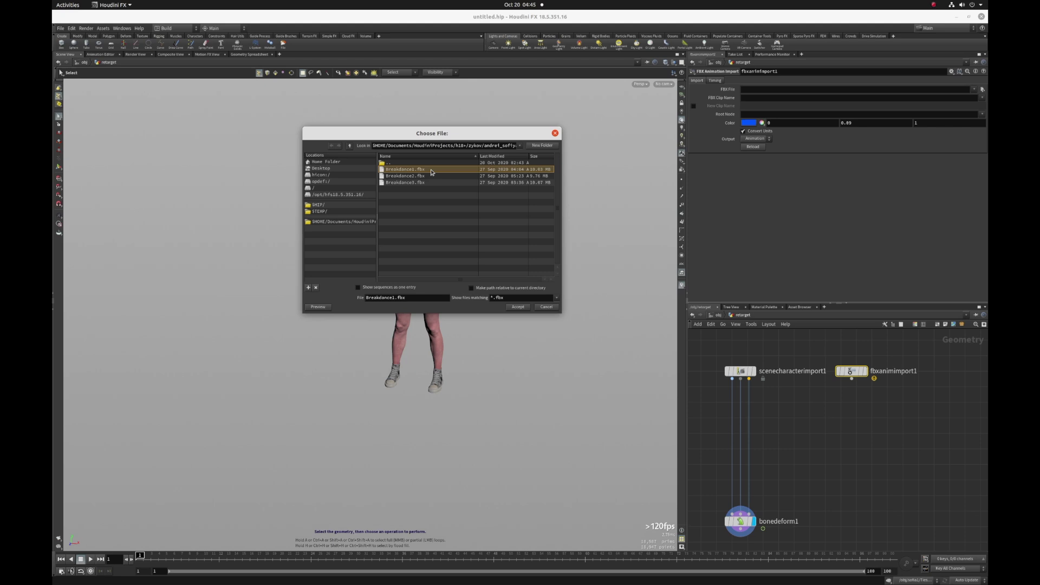
{"action": "double_click", "coordinate": [432, 170]}
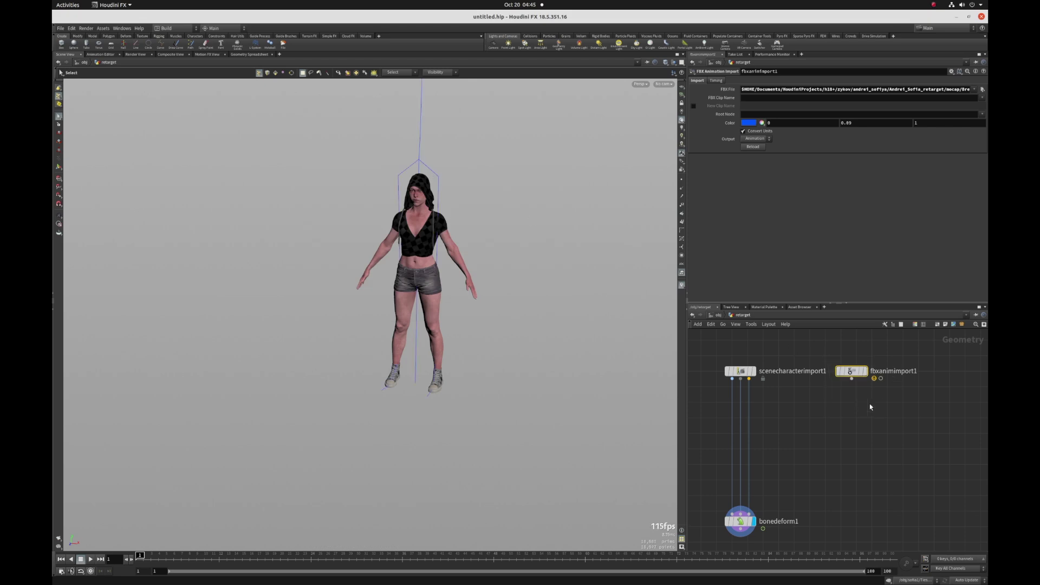
- Display the imported FBX animation skeleton and scrub the timeline to frame 46 to preview its motion
{"action": "left_click", "coordinate": [864, 372]}
{"action": "key", "text": "Escape"}
{"action": "middle_click_drag", "start_coordinate": [398, 272], "coordinate": [361, 341]}
{"action": "right_click_drag", "start_coordinate": [437, 330], "coordinate": [379, 329]}
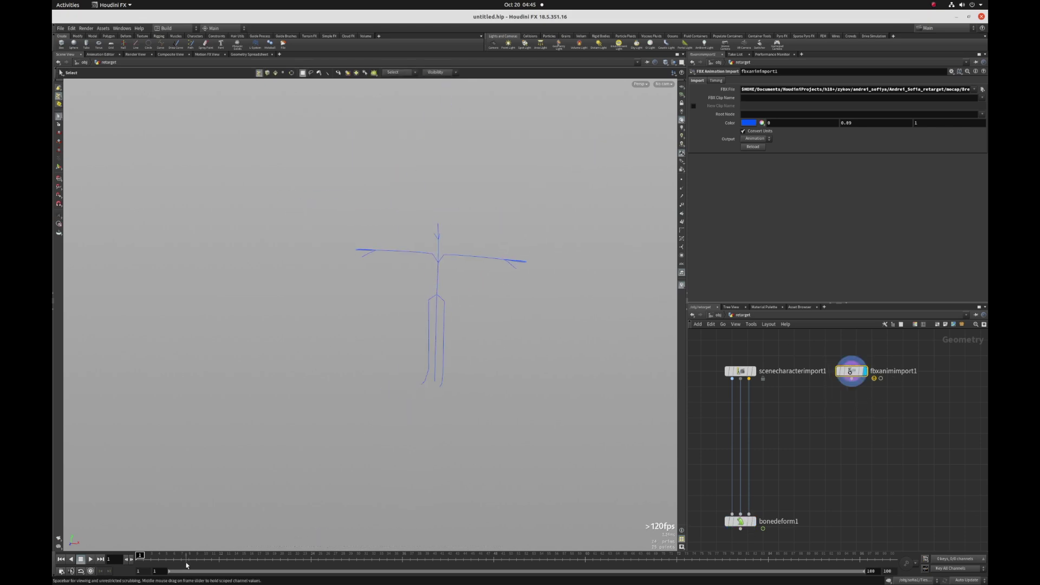
{"action": "left_click_drag", "start_coordinate": [188, 558], "coordinate": [513, 552]}
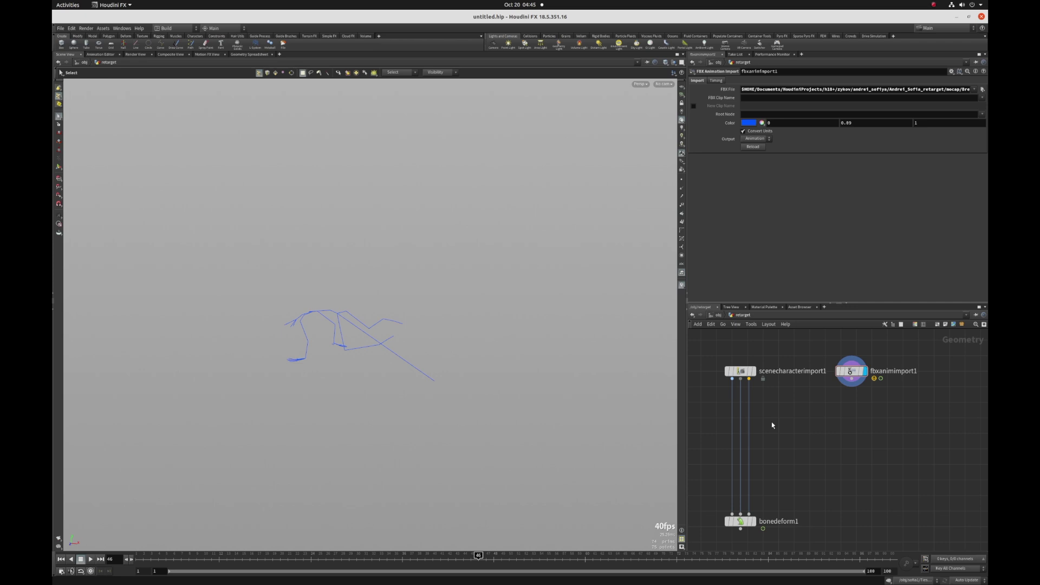
- Add a Rig Match Pose node between the two import nodes and the Bone Deform node
{"action": "key", "text": "Tab"}
{"action": "type", "text": "rigma"}
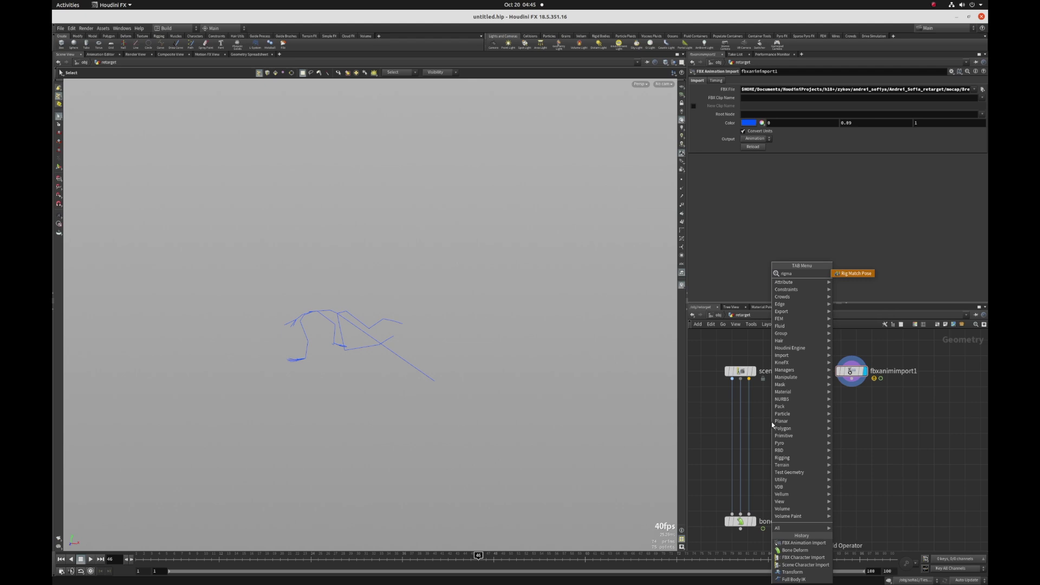
{"action": "key", "text": "Return"}
{"action": "left_click", "coordinate": [772, 422]}
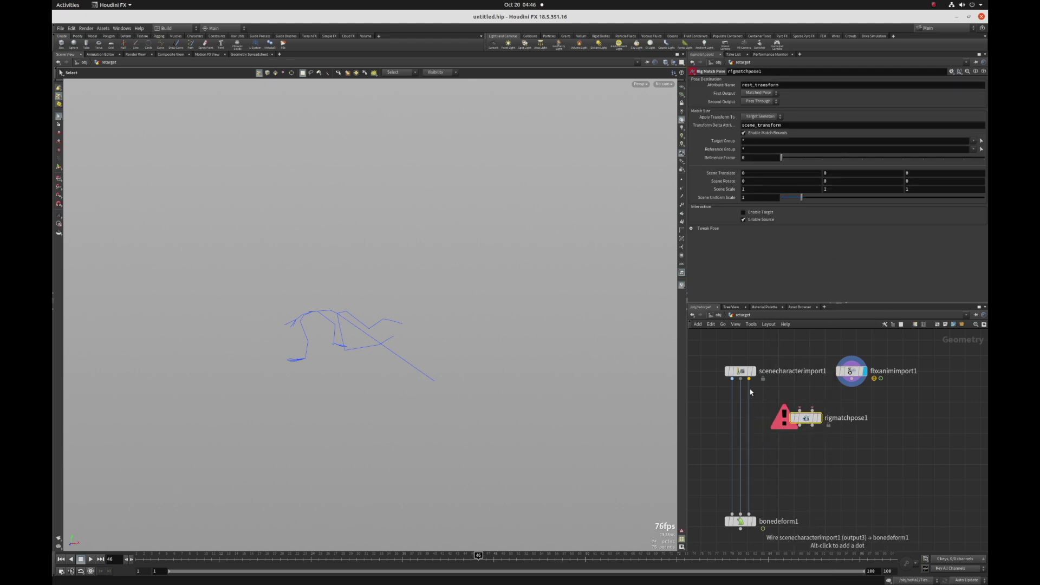
- Wire the third output of scenecharacterimport1 and fbxanimimport1 into rigmatchpose1, display it, and activate its handles in the front view
{"action": "left_click_drag", "start_coordinate": [749, 378], "coordinate": [799, 411]}
{"action": "left_click_drag", "start_coordinate": [852, 379], "coordinate": [812, 410]}
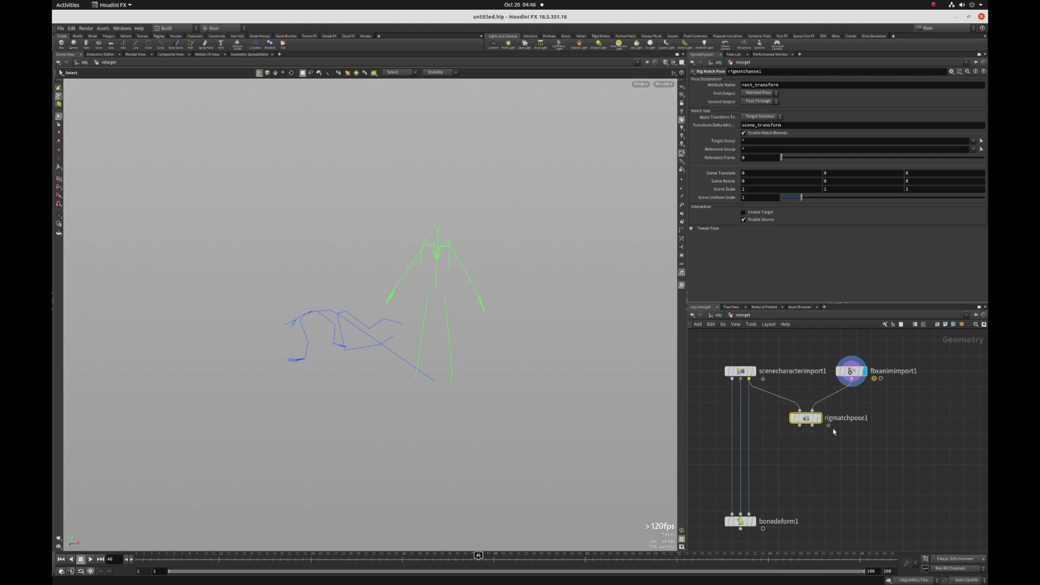
{"action": "key", "text": "r"}
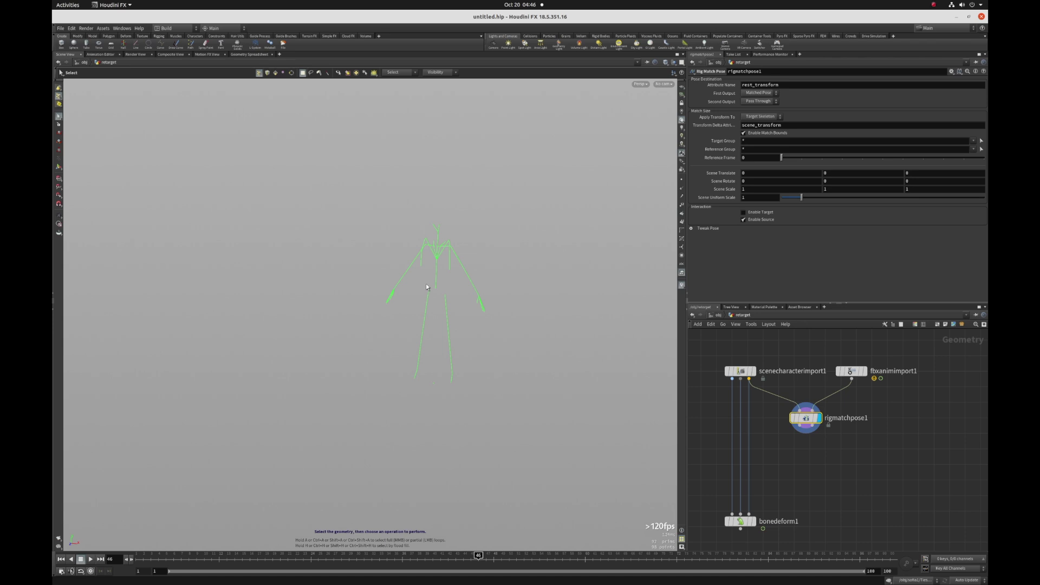
{"action": "key", "text": "space+3"}
{"action": "key", "text": "Return"}
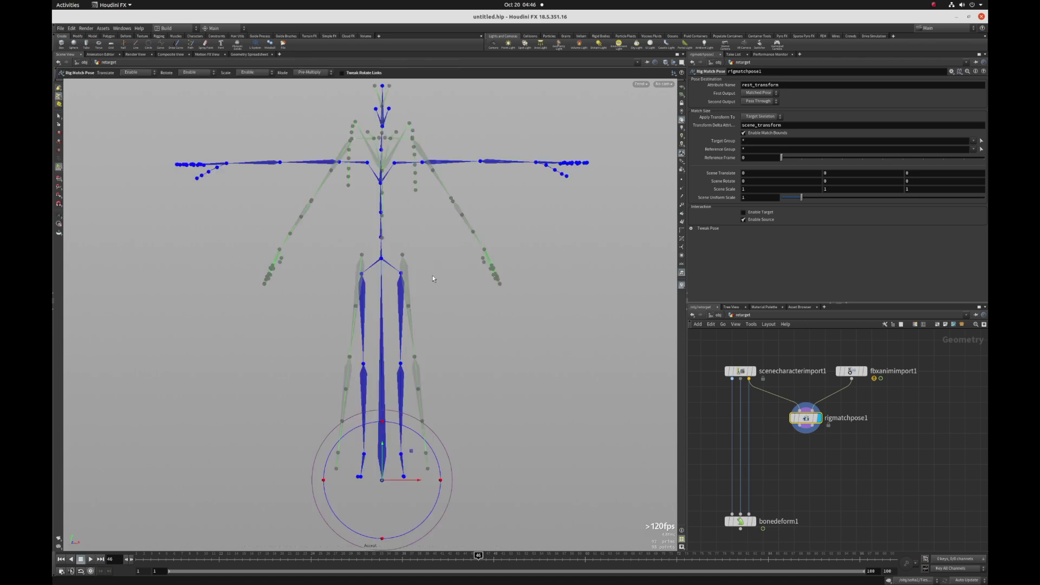
{"action": "middle_click_drag", "start_coordinate": [469, 319], "coordinate": [482, 351], "text": "alt"}
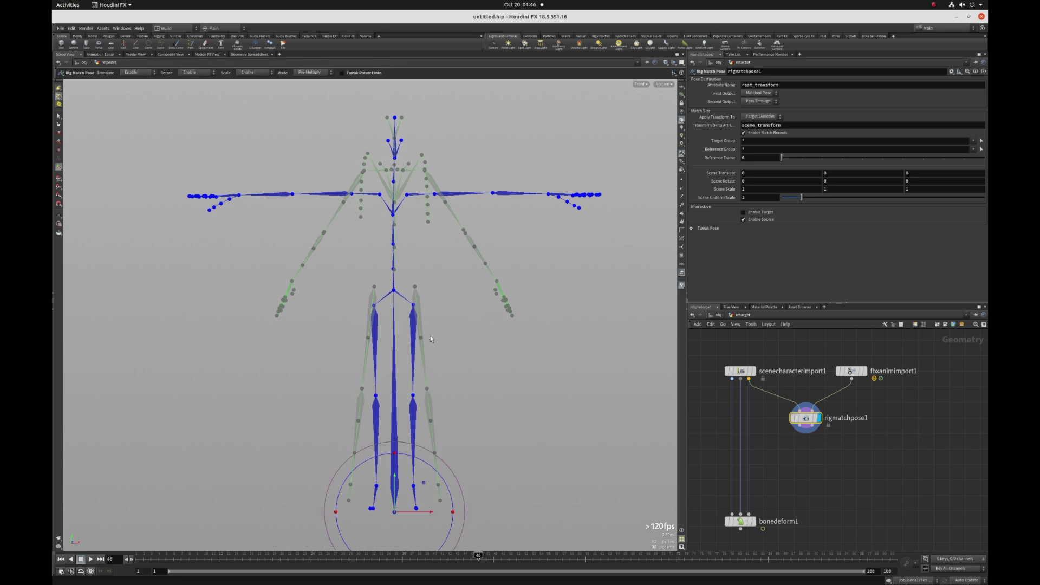
- Enable Tweak Rotate Links and rotate the mocap skeleton's upper arms and upper legs to match the character's rest pose
{"action": "left_click", "coordinate": [349, 75]}
{"action": "left_click_drag", "start_coordinate": [455, 194], "coordinate": [449, 208]}
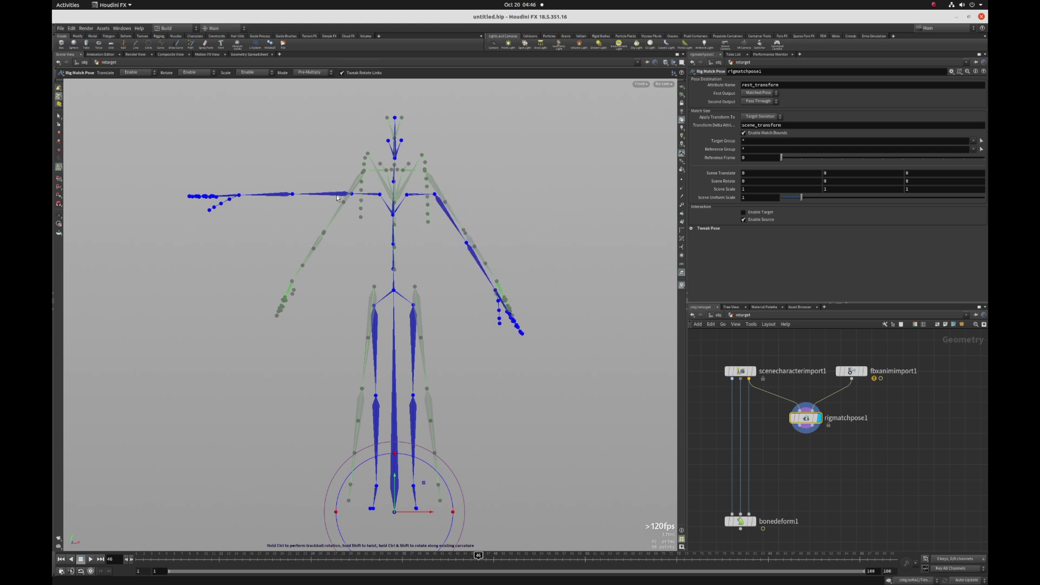
{"action": "left_click_drag", "start_coordinate": [337, 199], "coordinate": [340, 209]}
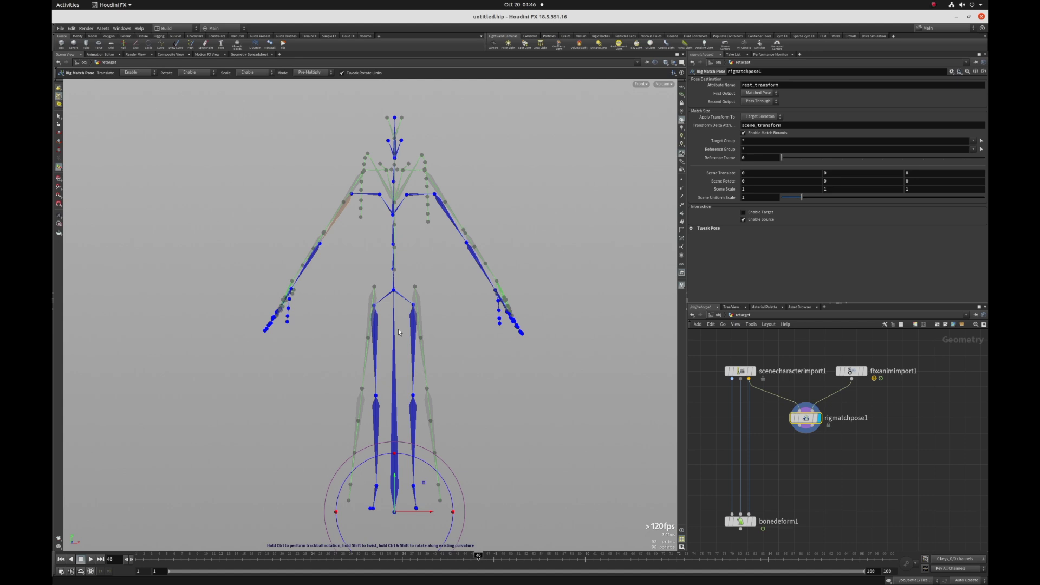
{"action": "left_click_drag", "start_coordinate": [413, 332], "coordinate": [373, 325]}
- Set the Reference Group of rigmatchpose1 to points 0-74 of the mocap skeleton
{"action": "key", "text": "space+1"}
{"action": "left_click_drag", "start_coordinate": [466, 324], "coordinate": [523, 331], "text": "alt"}
{"action": "left_click", "coordinate": [981, 150]}
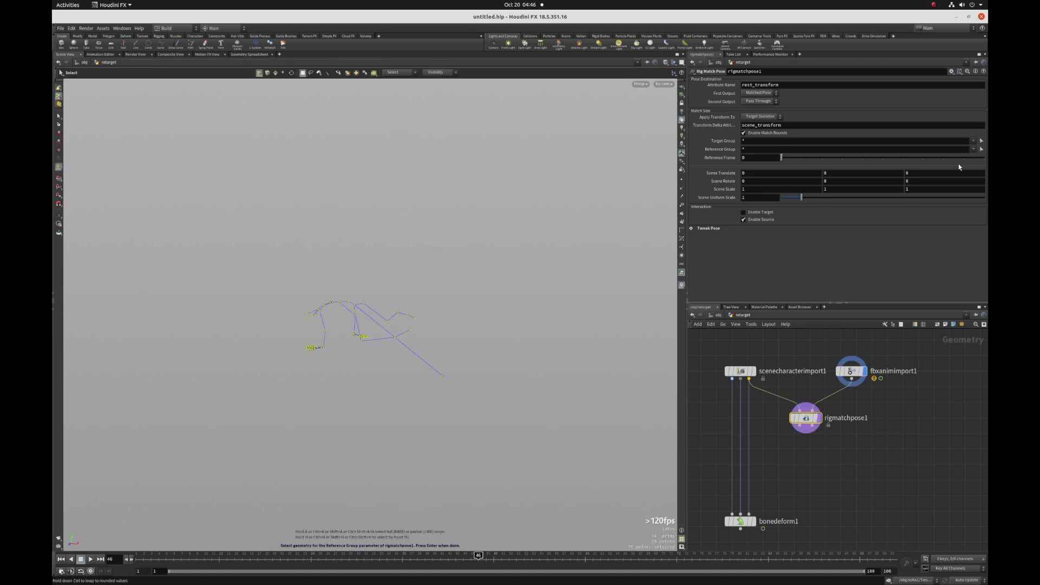
{"action": "left_click_drag", "start_coordinate": [455, 353], "coordinate": [429, 396]}
{"action": "key", "text": "Return"}
{"action": "left_click_drag", "start_coordinate": [482, 356], "coordinate": [472, 351], "text": "alt"}
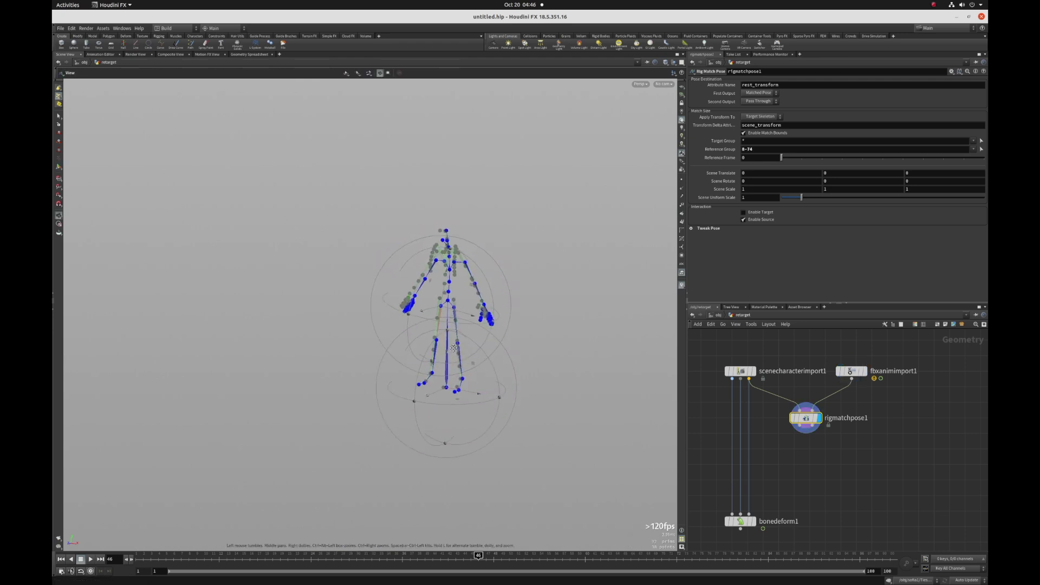
{"action": "right_click_drag", "start_coordinate": [472, 351], "coordinate": [613, 348], "text": "alt"}
- Add a Map Points node below rigmatchpose1, connected to both of its outputs
{"action": "left_click", "coordinate": [800, 426]}
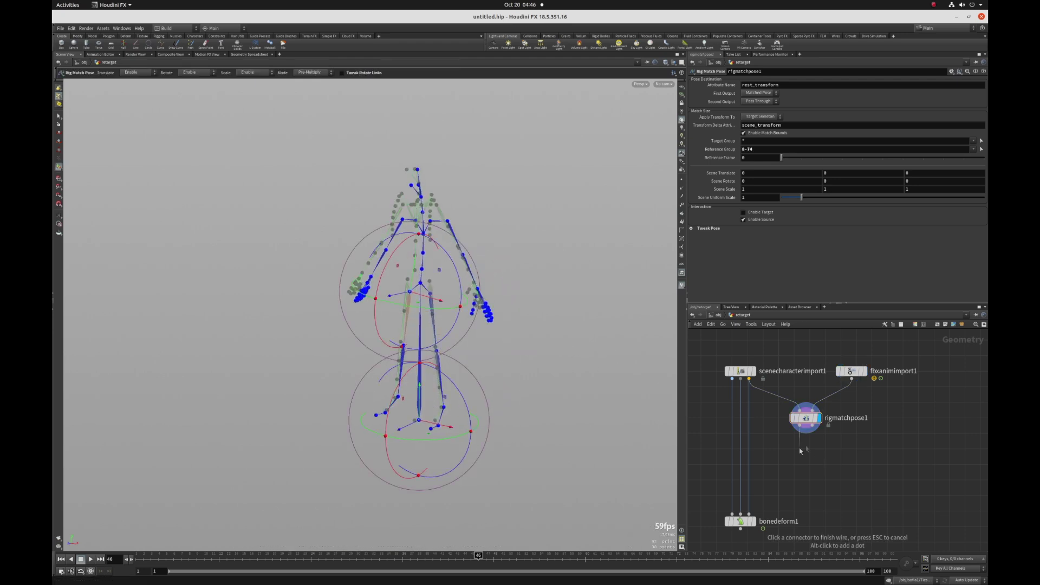
{"action": "left_click", "coordinate": [800, 451]}
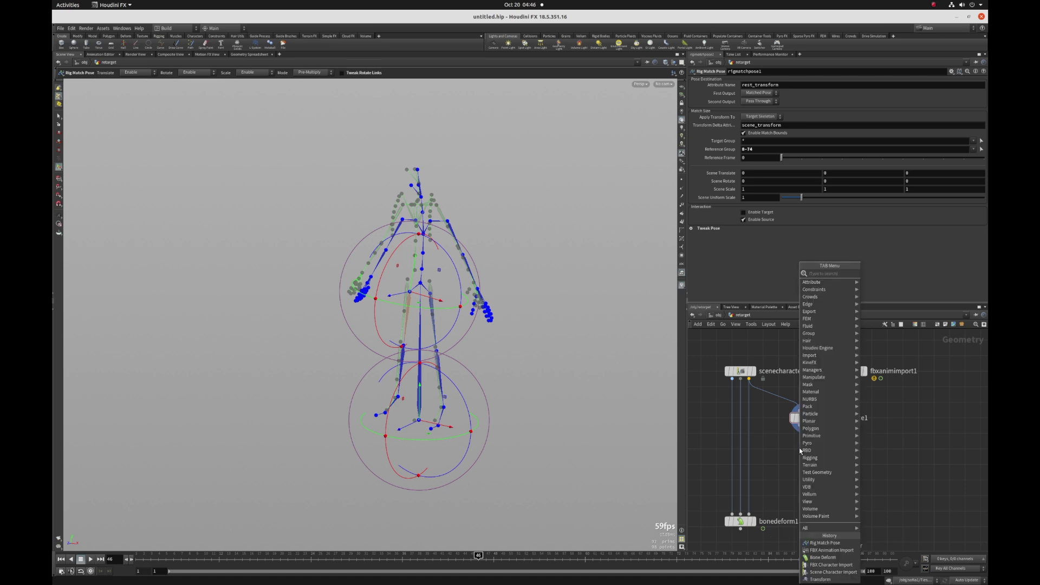
{"action": "type", "text": "map"}
{"action": "key", "text": "Return"}
{"action": "left_click", "coordinate": [801, 449]}
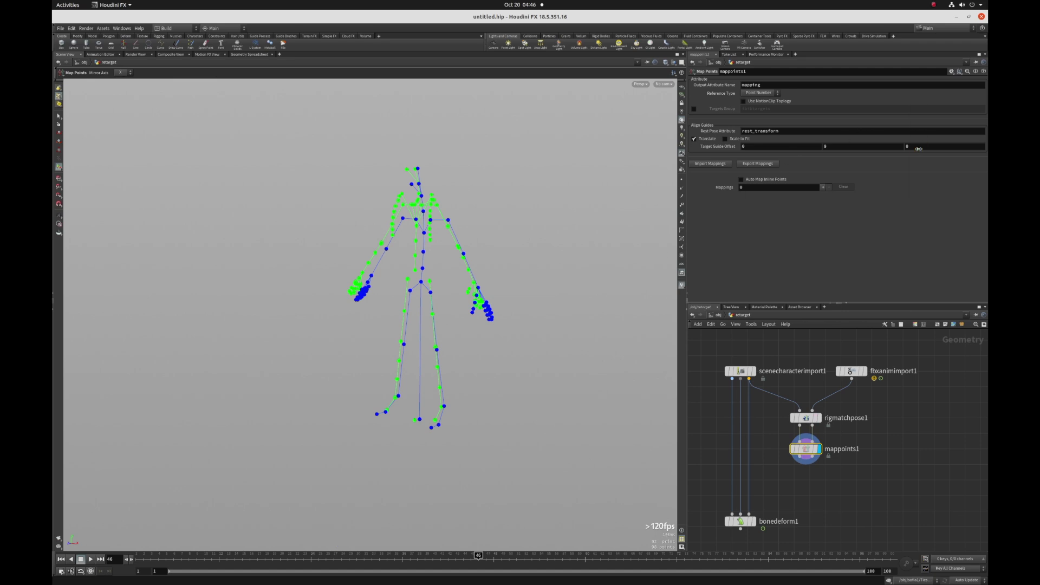
- Increase the Z component of the Target Guide Offset on mappoints1 to separate the two skeletons
{"action": "middle_click_drag", "start_coordinate": [918, 147], "coordinate": [967, 147]}
{"action": "middle_click_drag", "start_coordinate": [58, 150], "coordinate": [54, 149]}
{"action": "left_click_drag", "start_coordinate": [514, 247], "coordinate": [500, 263], "text": "alt"}
{"action": "right_click_drag", "start_coordinate": [500, 263], "coordinate": [657, 256], "text": "alt"}
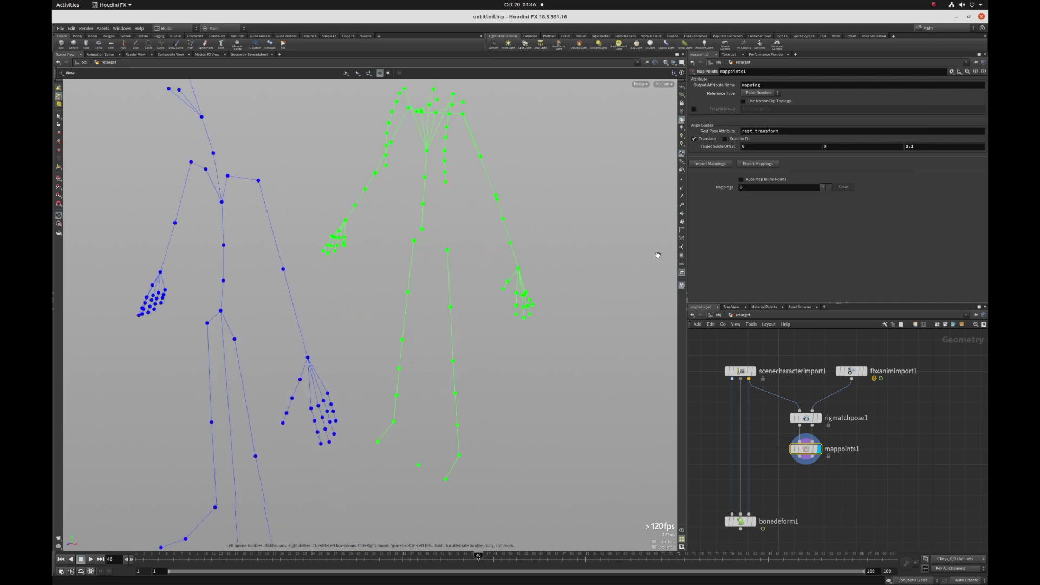
{"action": "left_click_drag", "start_coordinate": [575, 271], "coordinate": [552, 304], "text": "alt"}
{"action": "middle_click_drag", "start_coordinate": [473, 240], "coordinate": [491, 274], "text": "alt"}
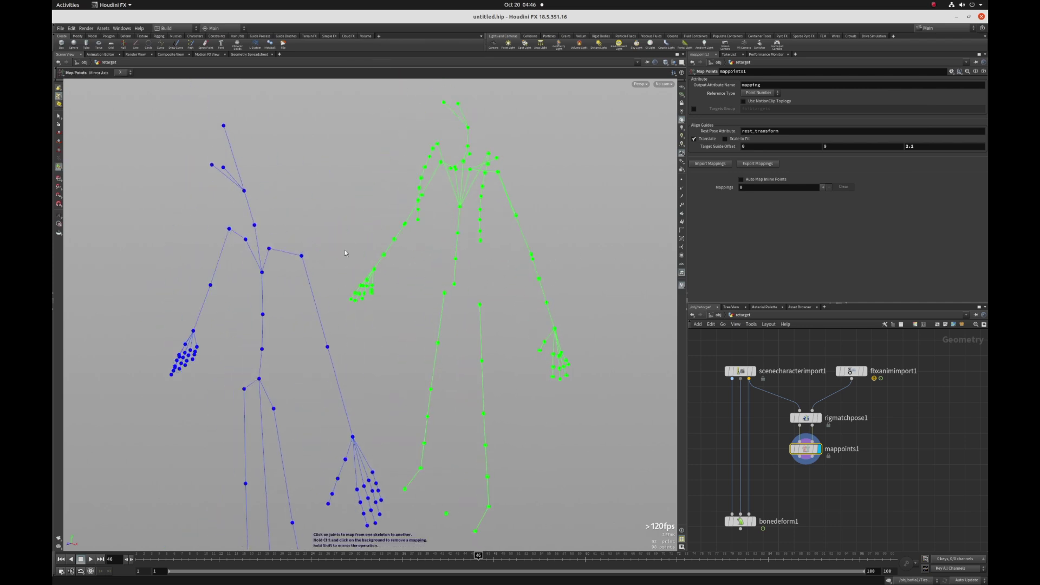
{"action": "middle_click_drag", "start_coordinate": [316, 206], "coordinate": [333, 240], "text": "alt"}
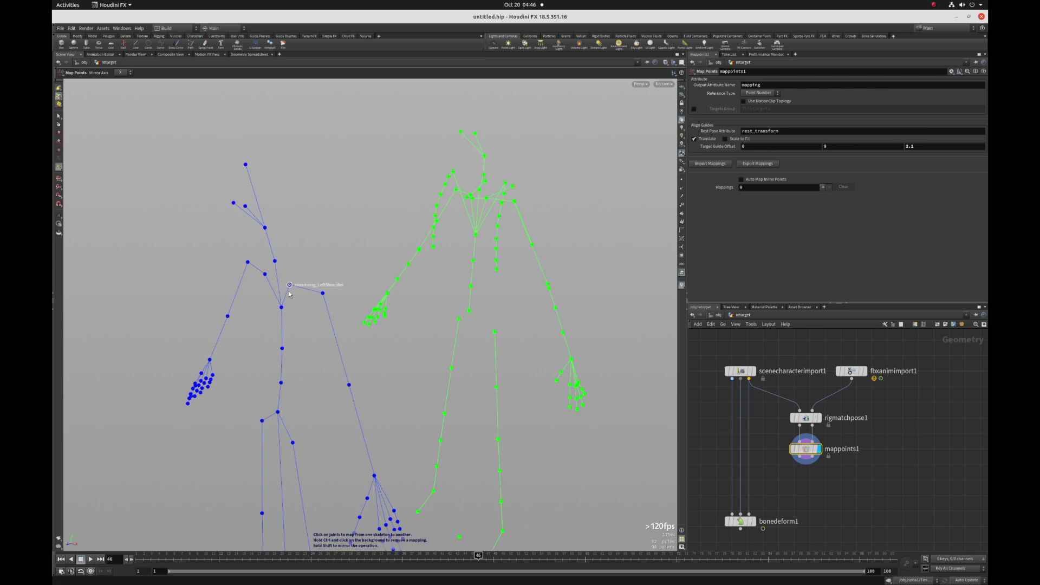
- Map the mocap skeleton's mixamorig_Head joint to the character's head_bone and remove that mapping again
{"action": "left_click", "coordinate": [265, 229]}
{"action": "left_click", "coordinate": [485, 157]}
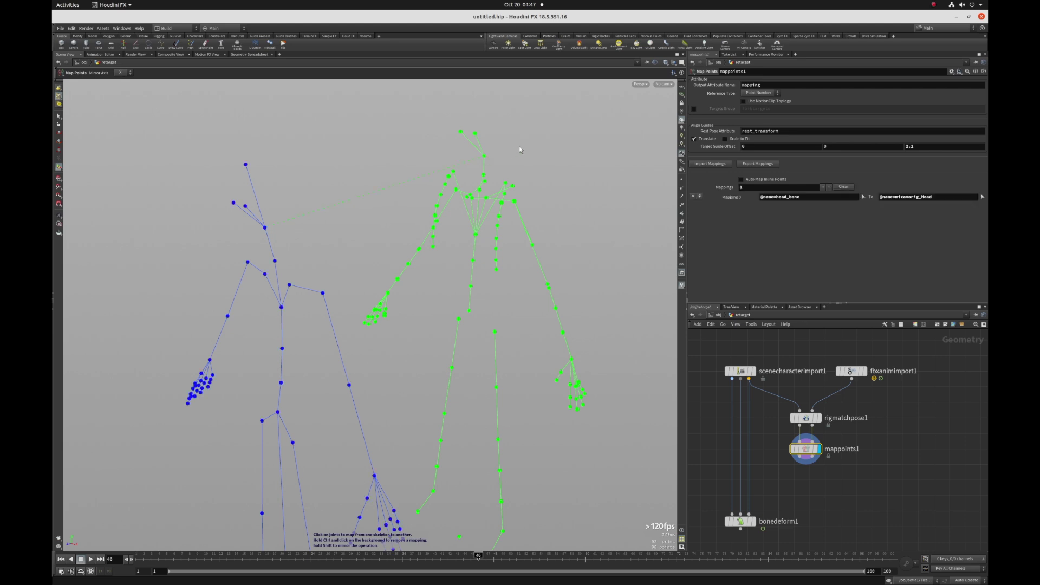
{"action": "key", "text": "Escape"}
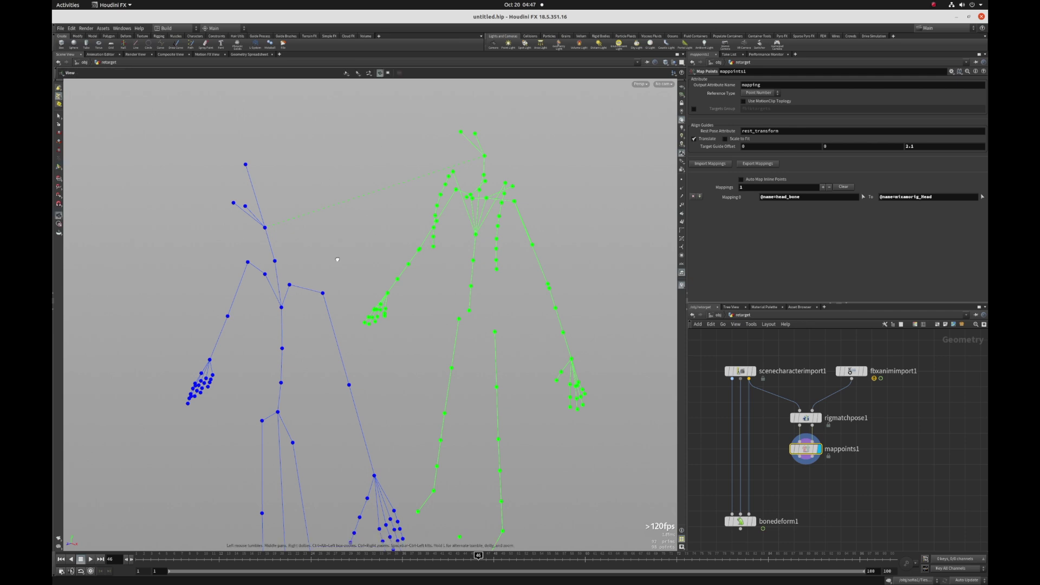
{"action": "left_click_drag", "start_coordinate": [341, 260], "coordinate": [352, 239]}
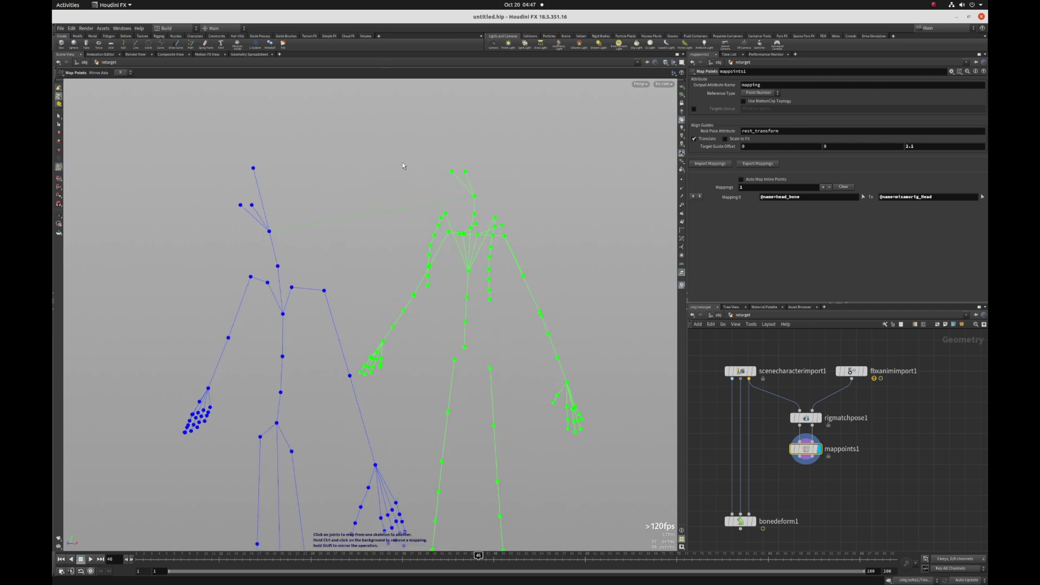
{"action": "left_click", "coordinate": [269, 232]}
{"action": "left_click", "coordinate": [298, 186], "text": "ctrl"}
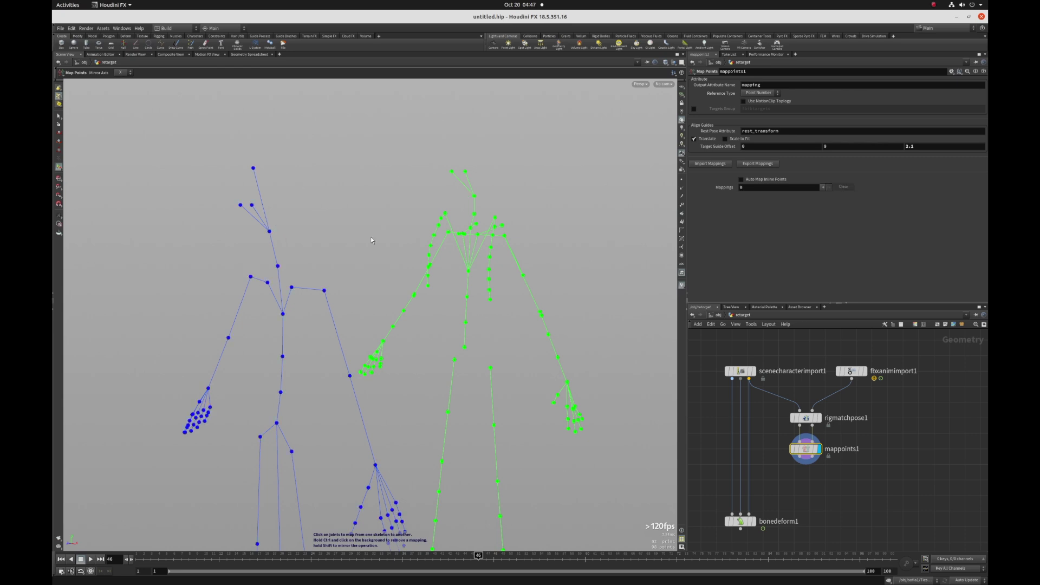
- Map mixamorig_Head to head_bone and mixamorig_Neck to neck_bone1
{"action": "left_click", "coordinate": [268, 232]}
{"action": "left_click", "coordinate": [474, 196]}
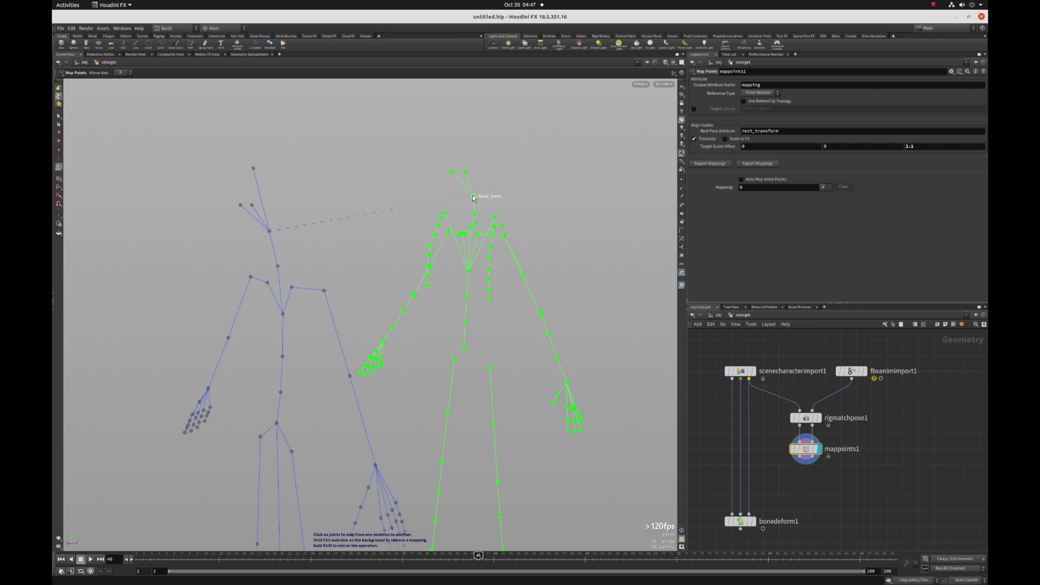
{"action": "left_click", "coordinate": [278, 266]}
{"action": "left_click", "coordinate": [470, 228]}
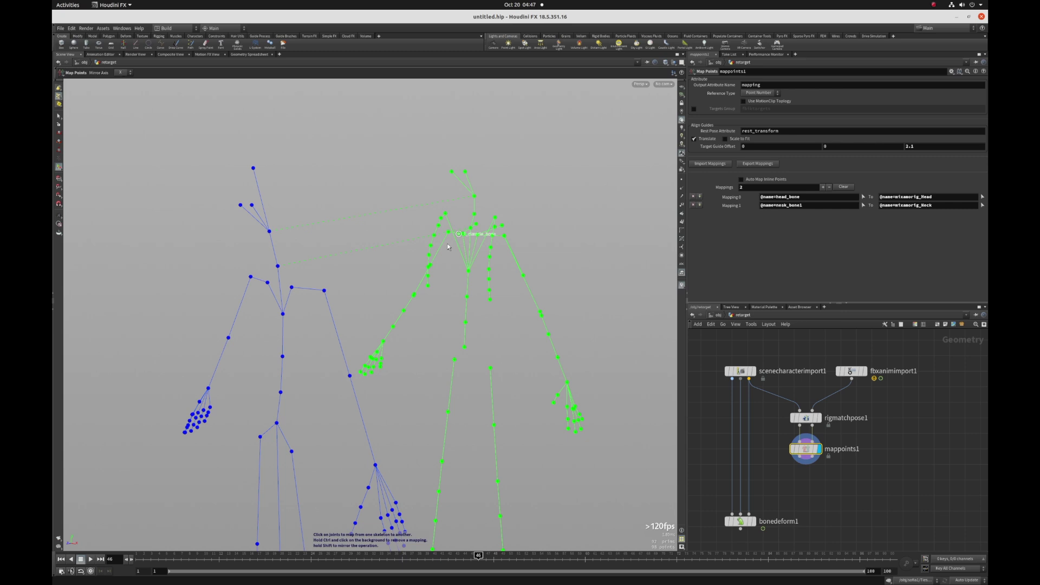
- Map mixamorig_LeftShoulder to L_shoulder_bone, mirroring the mapping onto the right shoulder
{"action": "left_click_drag", "start_coordinate": [422, 325], "coordinate": [391, 300], "text": "alt"}
{"action": "left_click", "coordinate": [282, 299]}
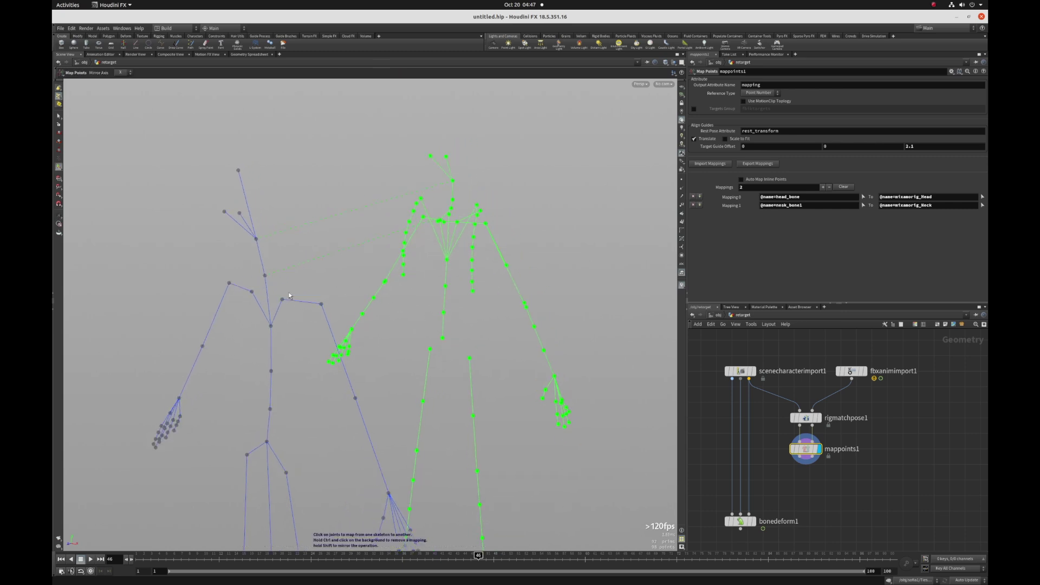
{"action": "left_click_drag", "start_coordinate": [428, 244], "coordinate": [433, 256], "text": "alt"}
{"action": "key", "text": "Return"}
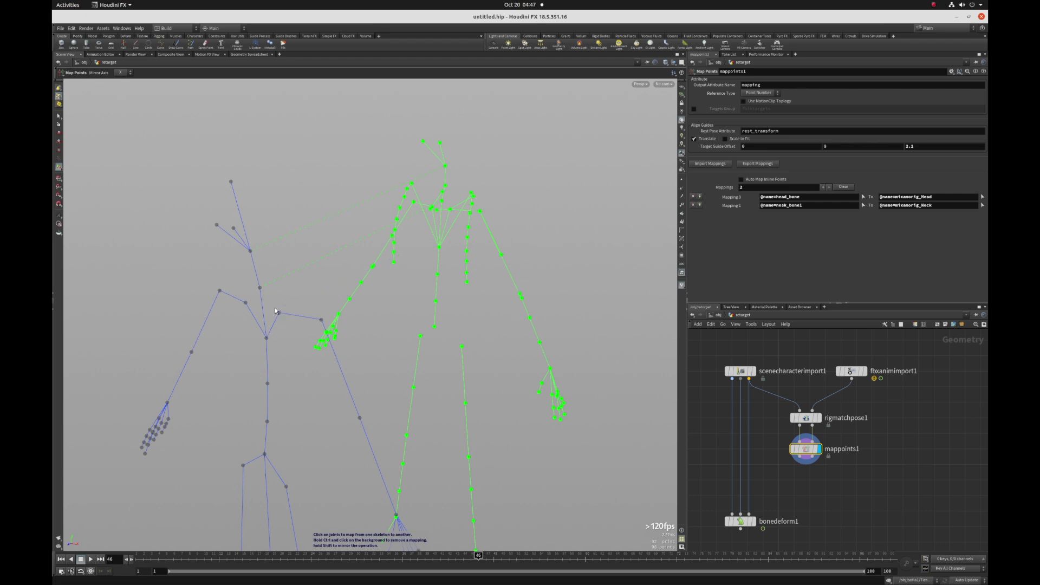
{"action": "left_click", "coordinate": [450, 210], "text": "shift"}
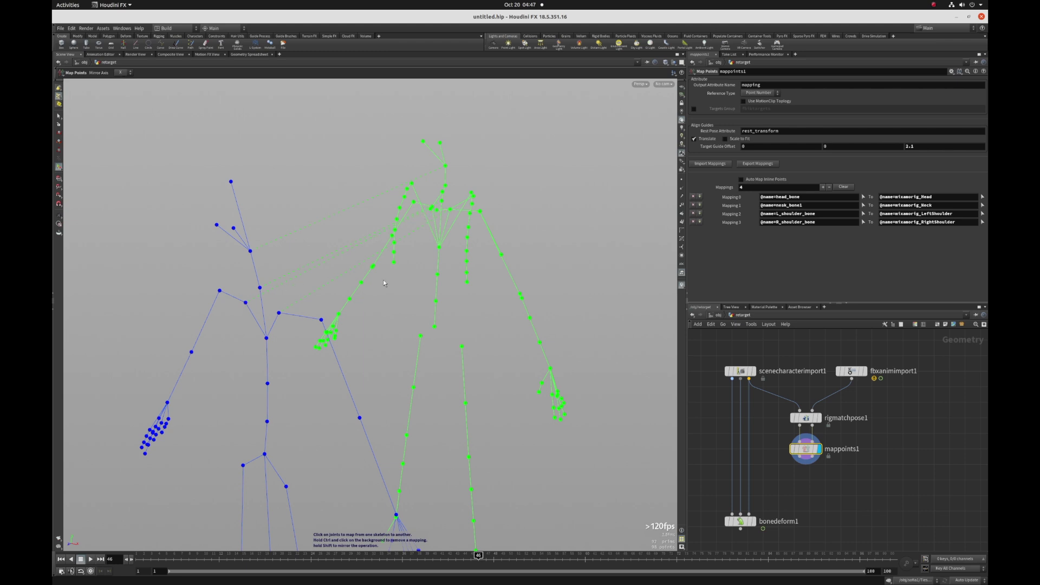
- Map mixamorig_LeftUpLeg to L_leg_bone1 and mixamorig_RightUpLeg to R_leg_bone1
{"action": "mouse_move", "coordinate": [384, 283]}
{"action": "left_mouse_down", "text": "alt"}
{"action": "mouse_move", "coordinate": [392, 304]}
{"action": "mouse_move", "coordinate": [396, 269]}
{"action": "left_mouse_up", "text": "alt"}
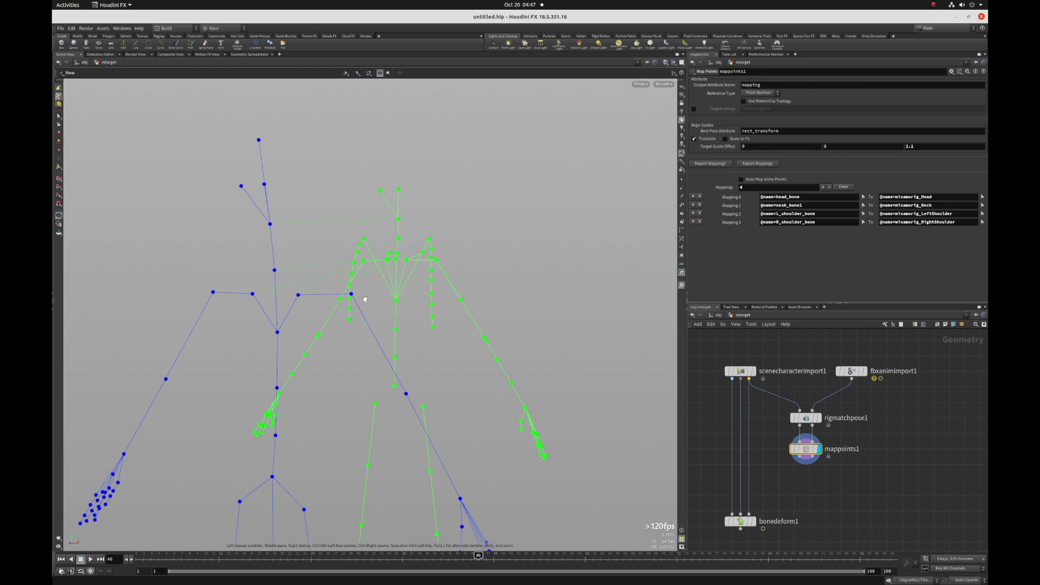
{"action": "left_click_drag", "start_coordinate": [365, 299], "coordinate": [447, 295]}
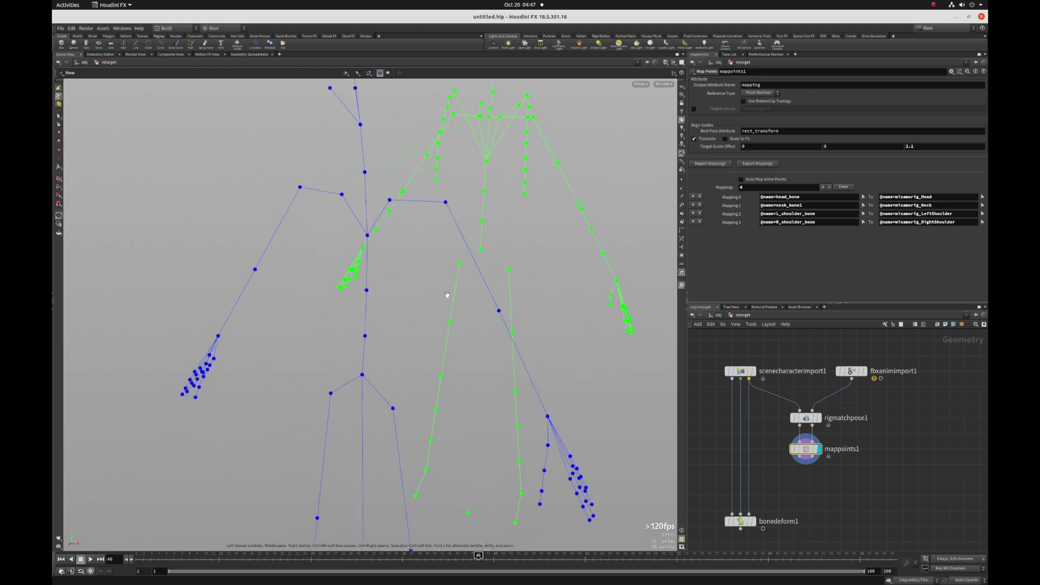
{"action": "key", "text": "Return"}
{"action": "left_click", "coordinate": [393, 408]}
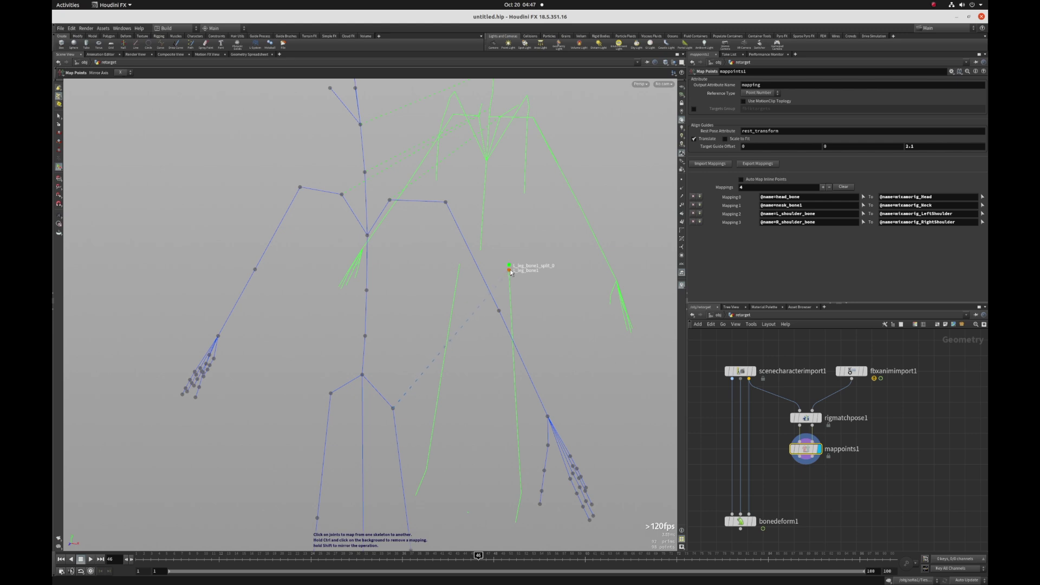
{"action": "left_click", "coordinate": [509, 269]}
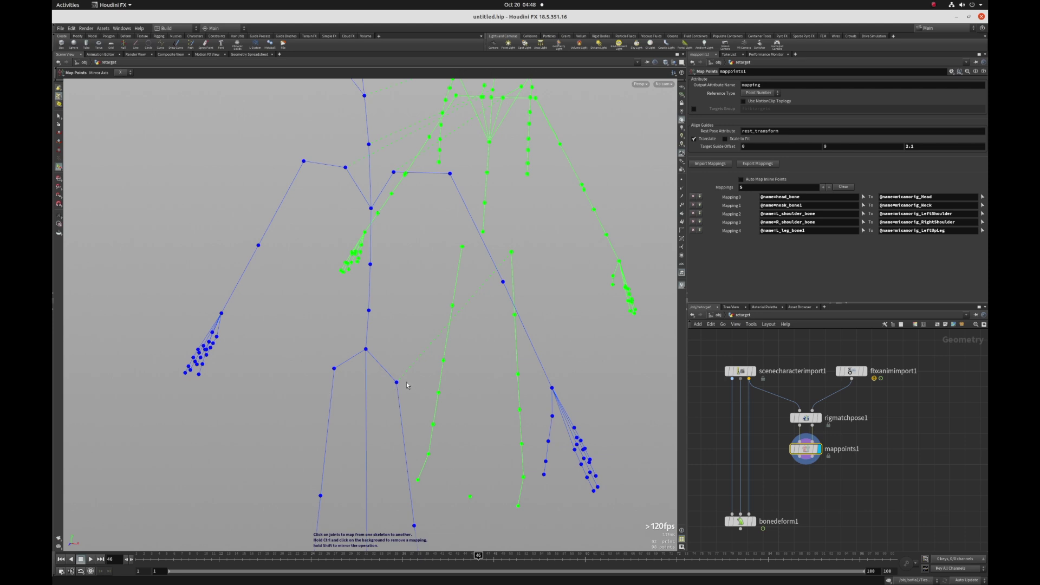
{"action": "left_click", "coordinate": [334, 370]}
{"action": "left_click", "coordinate": [462, 247]}
- Map mixamorig_LeftLeg to L_leg_bone2_split_0, mirroring the mapping onto the right leg
{"action": "left_click_drag", "start_coordinate": [469, 343], "coordinate": [465, 281], "text": "alt"}
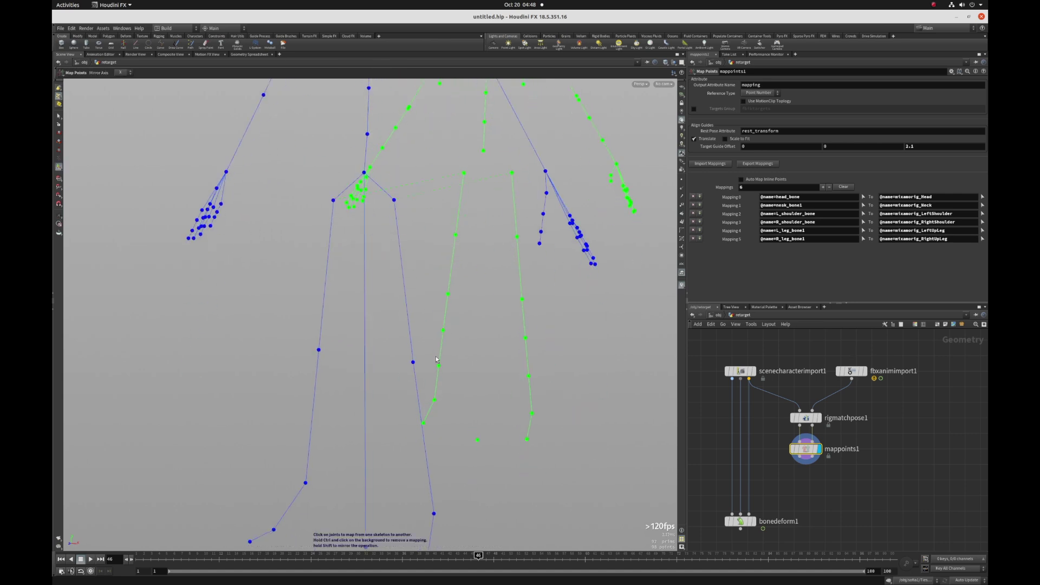
{"action": "left_click", "coordinate": [413, 363]}
{"action": "left_click", "coordinate": [521, 302], "text": "shift"}
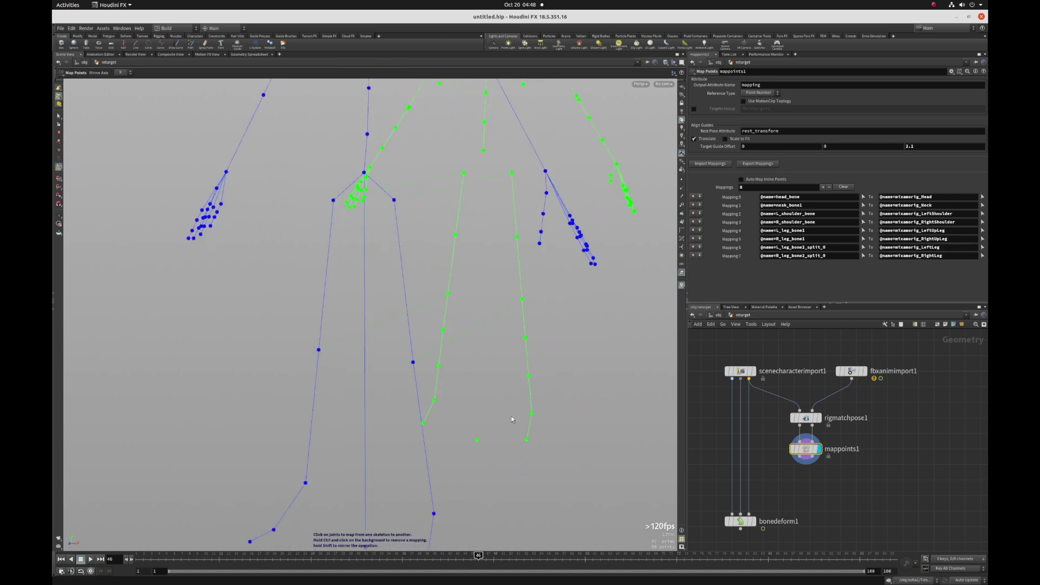
- Map mixamorig_LeftFoot to L_foot_bone1 and mixamorig_LeftToeBase to L_foot_bone2, mirroring both mappings onto the right side
{"action": "left_click_drag", "start_coordinate": [522, 301], "coordinate": [463, 376], "text": "alt"}
{"action": "left_click", "coordinate": [412, 380]}
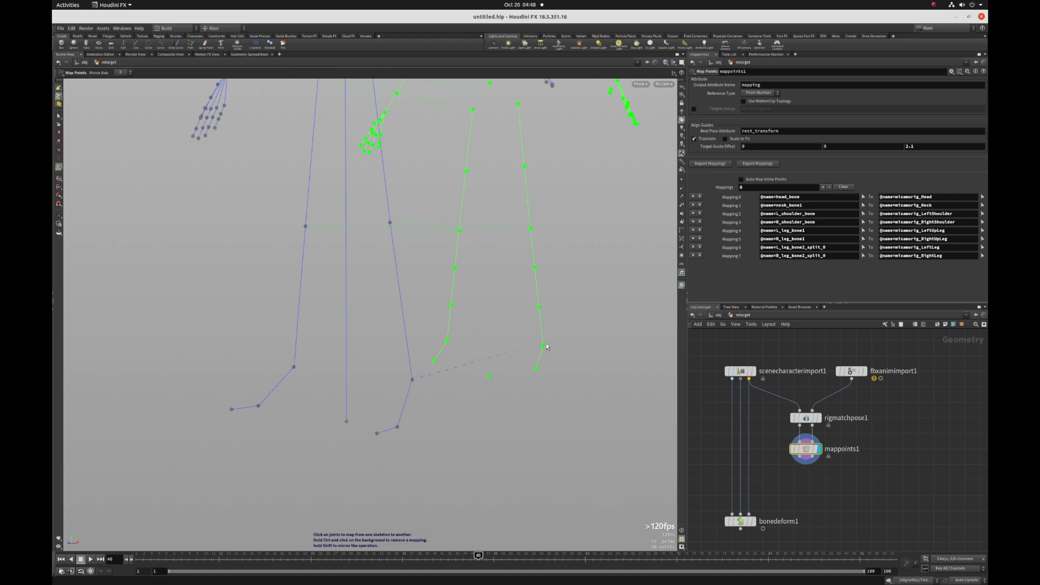
{"action": "left_click", "coordinate": [544, 347], "text": "shift"}
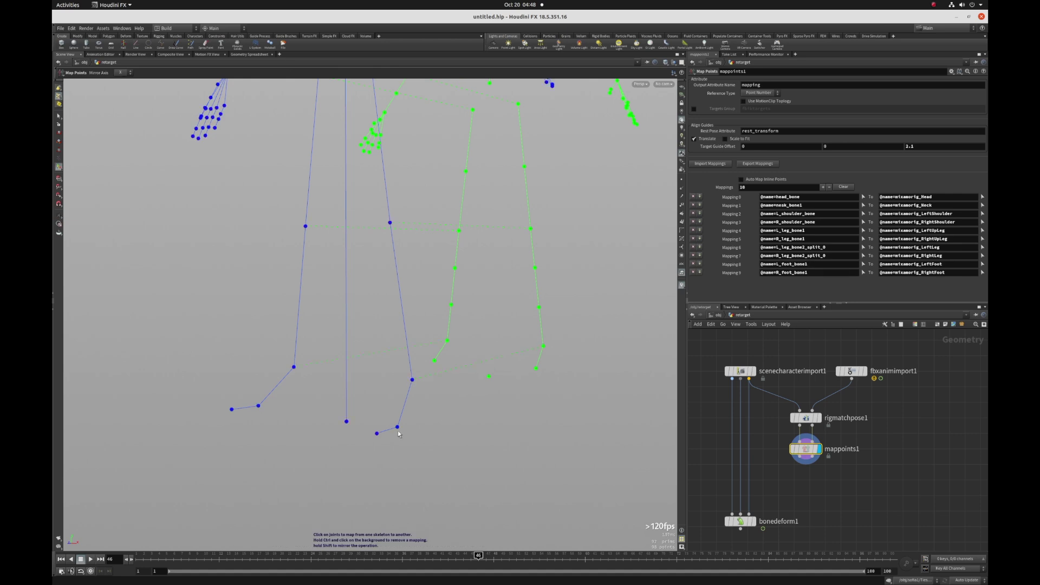
{"action": "left_click", "coordinate": [535, 369], "text": "shift"}
- Map mixamorig_LeftHand to L_Hand_bone and mixamorig_LeftForeArm to L_arm_bone2, mirroring both mappings onto the right side
{"action": "middle_click_drag", "start_coordinate": [608, 302], "coordinate": [586, 482], "text": "alt"}
{"action": "right_click_drag", "start_coordinate": [586, 482], "coordinate": [538, 390], "text": "alt"}
{"action": "left_click_drag", "start_coordinate": [538, 390], "coordinate": [543, 351], "text": "alt"}
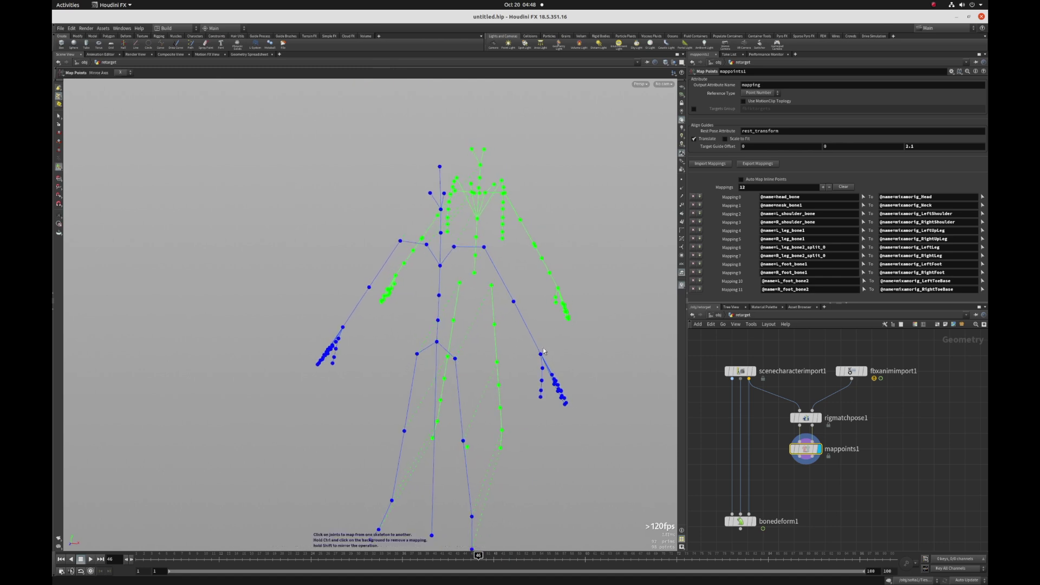
{"action": "left_click", "coordinate": [542, 353]}
{"action": "left_click", "coordinate": [558, 289], "text": "shift"}
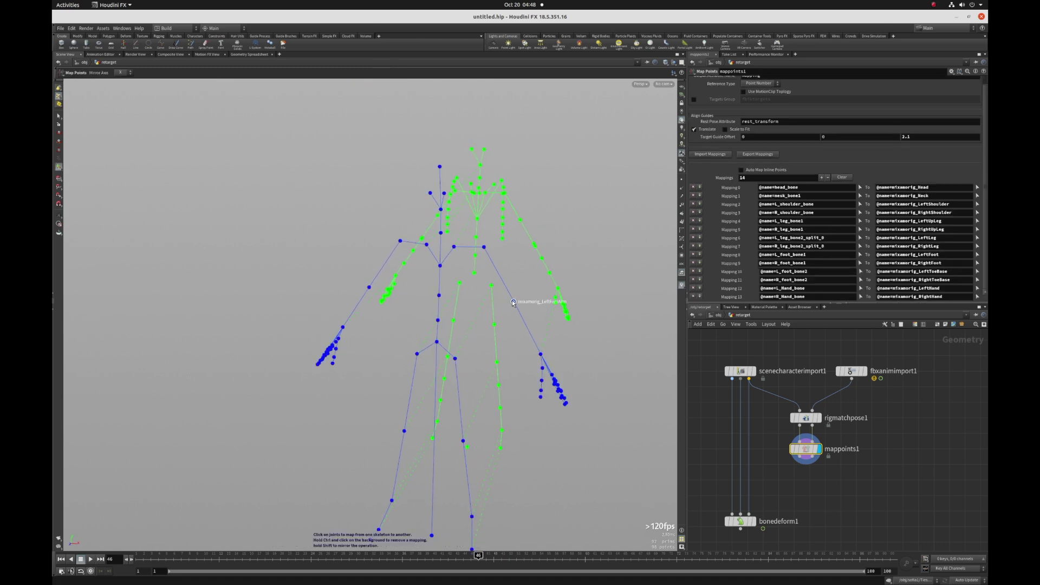
{"action": "left_click", "coordinate": [536, 247], "text": "shift"}
{"action": "key", "text": "Escape"}
- Add a Full Body IK node below mappoints1, fed by both of its skeleton outputs
{"action": "left_click_drag", "start_coordinate": [563, 226], "coordinate": [453, 292]}
{"action": "middle_click_drag", "start_coordinate": [466, 357], "coordinate": [456, 295], "text": "alt"}
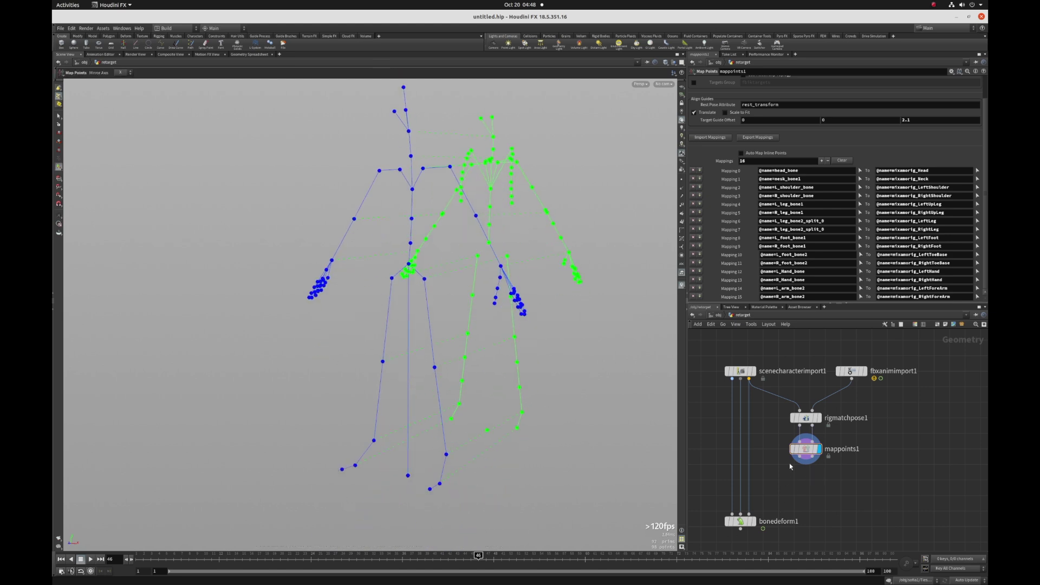
{"action": "key", "text": "Tab"}
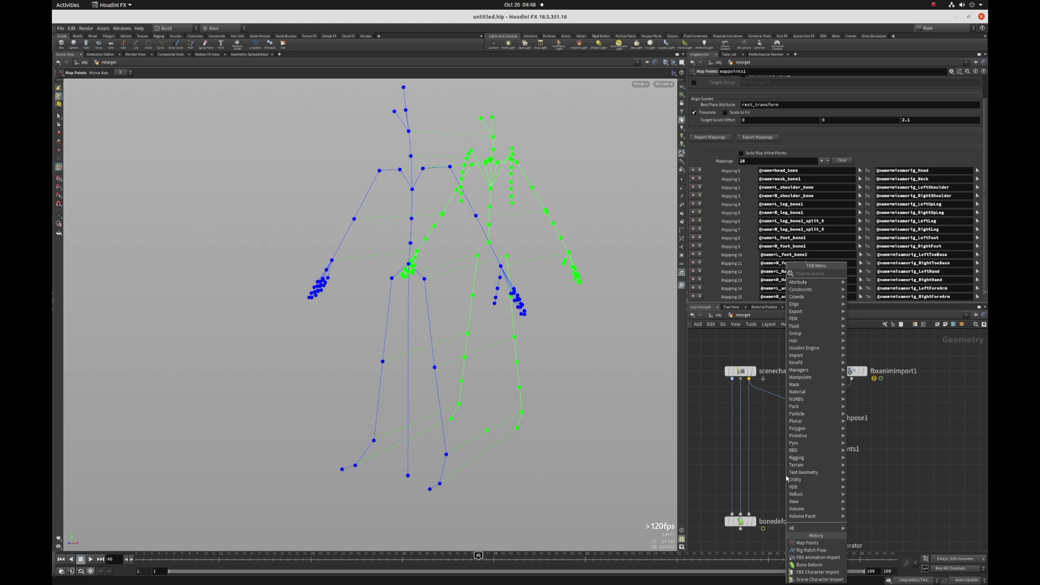
{"action": "type", "text": "fullbo"}
{"action": "key", "text": "Return"}
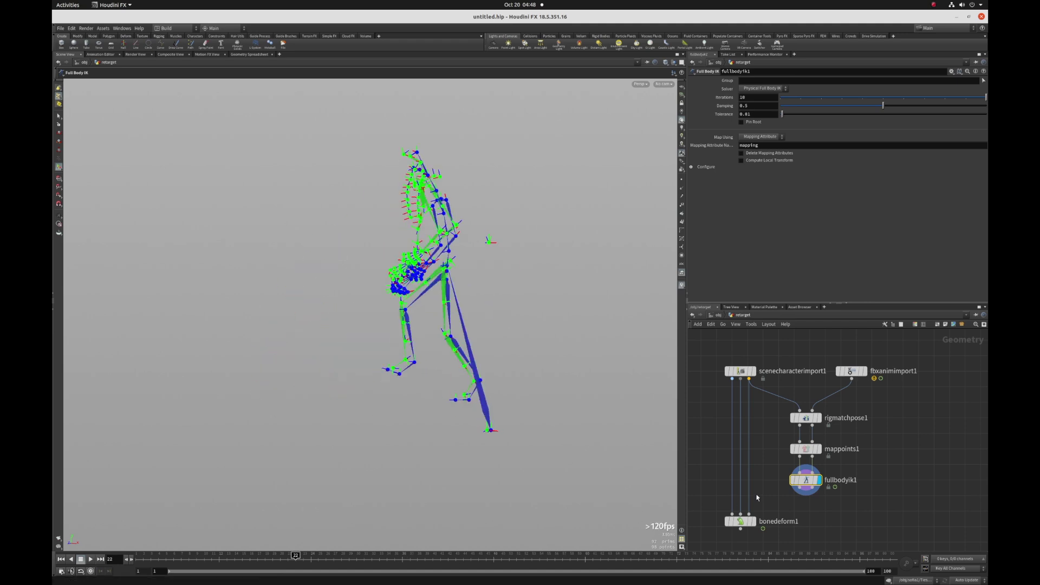
- Feed fullbodyik1's target skeleton into bonedeform1's third input and scrub the timeline to check the deformed character
{"action": "left_click_drag", "start_coordinate": [807, 491], "coordinate": [762, 537]}
{"action": "key", "text": "r"}
{"action": "left_click_drag", "start_coordinate": [436, 408], "coordinate": [459, 398], "text": "alt"}
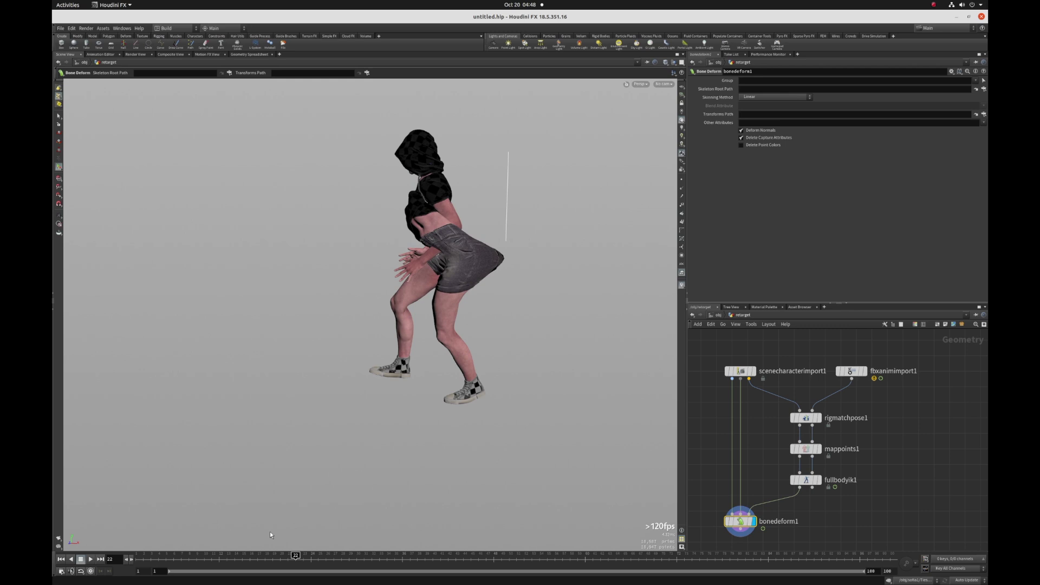
{"action": "mouse_move", "coordinate": [214, 555]}
{"action": "left_mouse_down"}
{"action": "mouse_move", "coordinate": [180, 555]}
{"action": "mouse_move", "coordinate": [341, 551]}
{"action": "mouse_move", "coordinate": [220, 551]}
{"action": "mouse_move", "coordinate": [314, 552]}
{"action": "mouse_move", "coordinate": [265, 552]}
{"action": "mouse_move", "coordinate": [319, 538]}
{"action": "left_mouse_up"}
{"action": "mouse_move", "coordinate": [461, 363]}
{"action": "left_mouse_down", "text": "alt"}
{"action": "mouse_move", "coordinate": [378, 401]}
{"action": "mouse_move", "coordinate": [453, 354]}
{"action": "left_mouse_up", "text": "alt"}
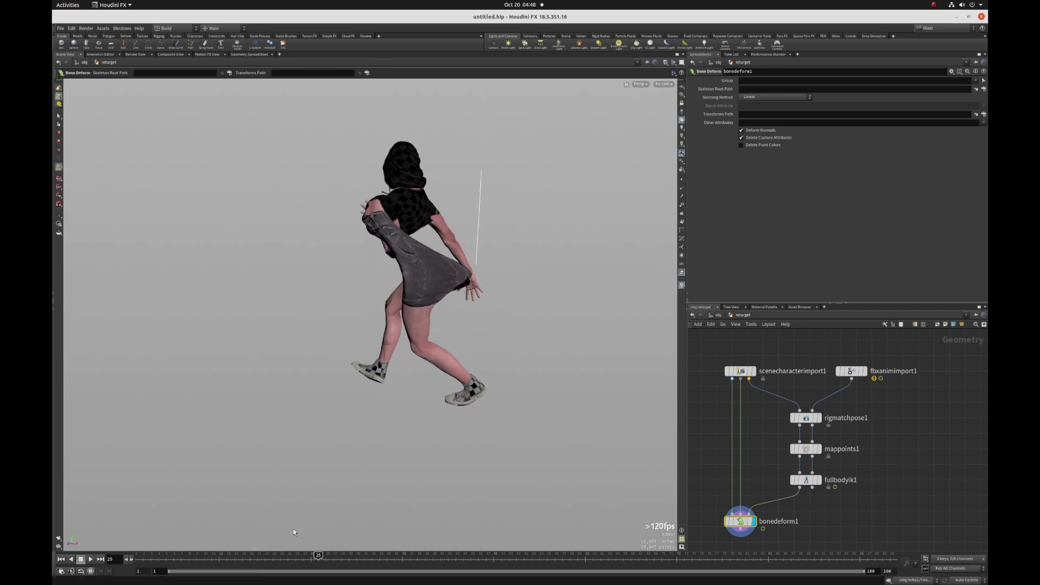
{"action": "left_click_drag", "start_coordinate": [287, 553], "coordinate": [235, 554]}
{"action": "middle_click_drag", "start_coordinate": [441, 452], "coordinate": [436, 362], "text": "alt"}
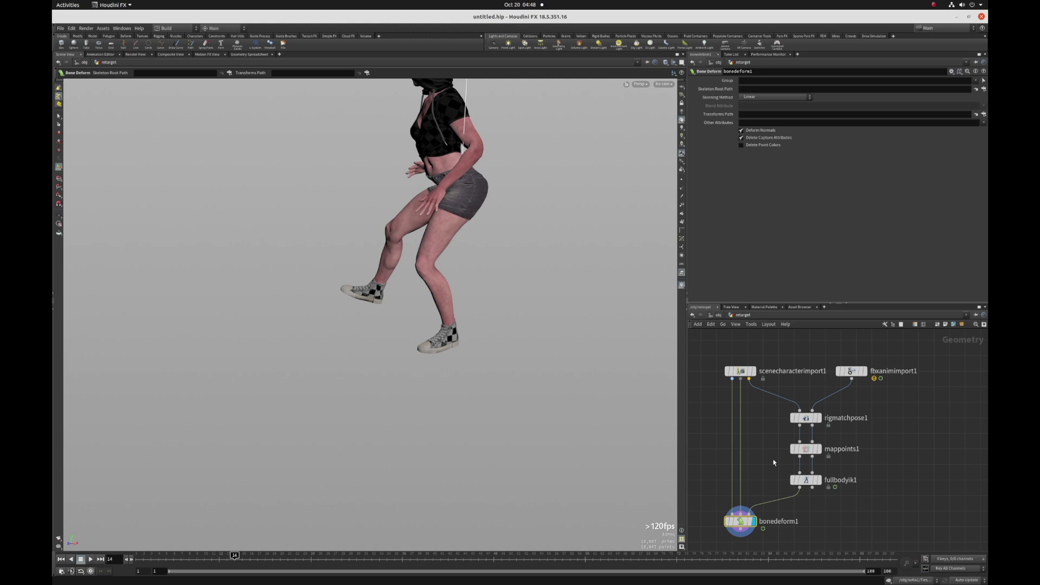
- In mappoints1, map mixamorig_Hips to both Hips_bone and pelvis_bone
{"action": "left_click", "coordinate": [814, 453]}
{"action": "mouse_move", "coordinate": [410, 257]}
{"action": "left_mouse_down"}
{"action": "mouse_move", "coordinate": [456, 313]}
{"action": "mouse_move", "coordinate": [406, 258]}
{"action": "left_mouse_up"}
{"action": "key", "text": "Return"}
{"action": "left_click_drag", "start_coordinate": [425, 316], "coordinate": [461, 319], "text": "alt"}
{"action": "scroll", "coordinate": [444, 323], "scroll_direction": "up", "scroll_amount": 3}
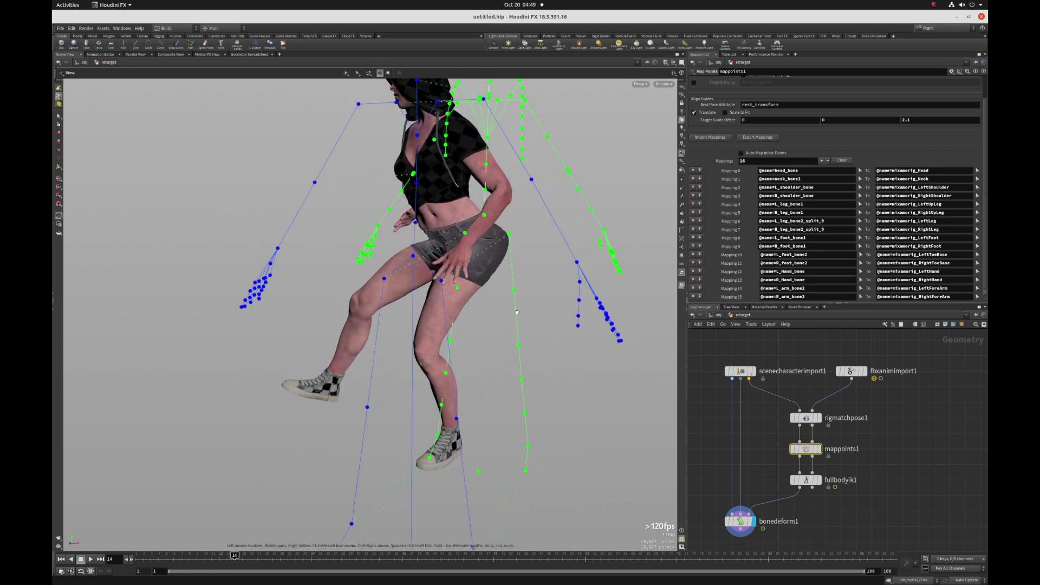
{"action": "left_click", "coordinate": [413, 254]}
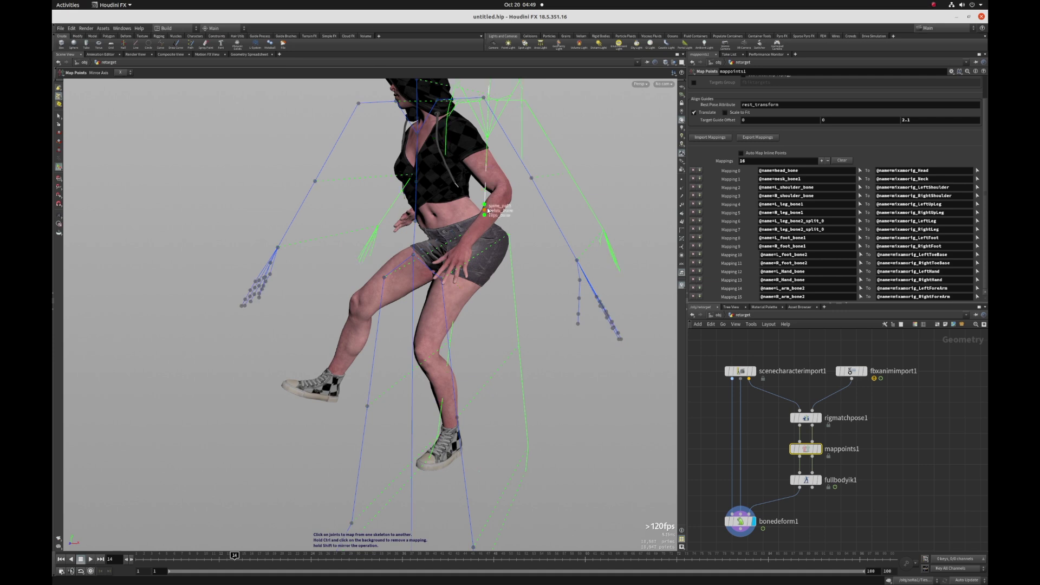
{"action": "left_click", "coordinate": [486, 214]}
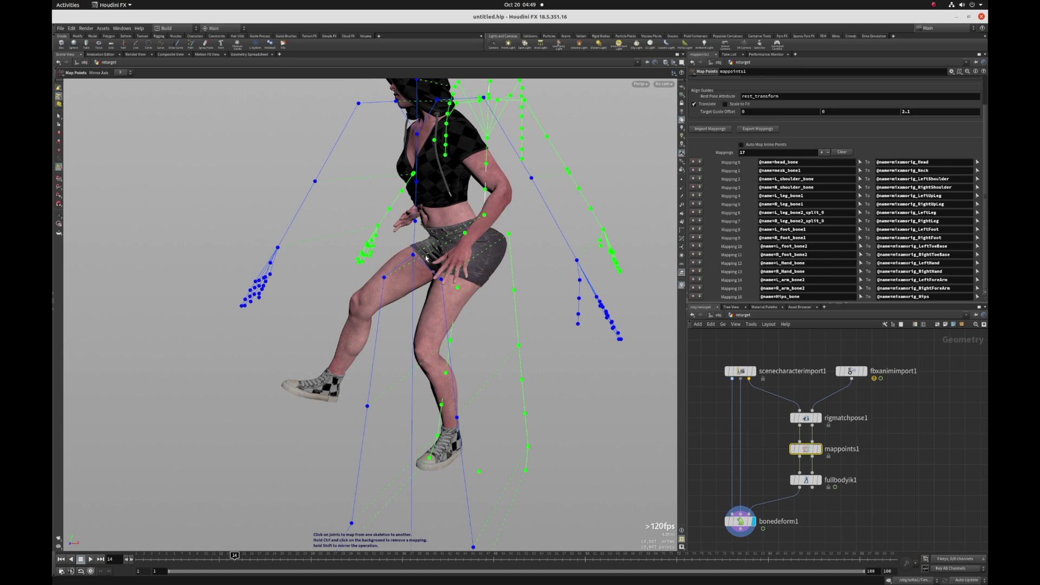
{"action": "left_click", "coordinate": [413, 255]}
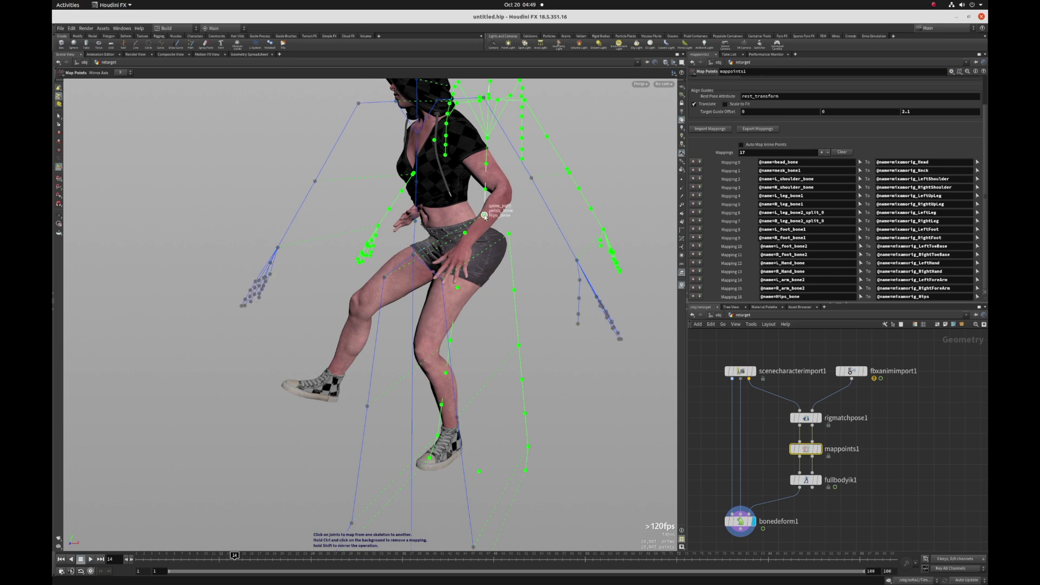
{"action": "left_click", "coordinate": [492, 213]}
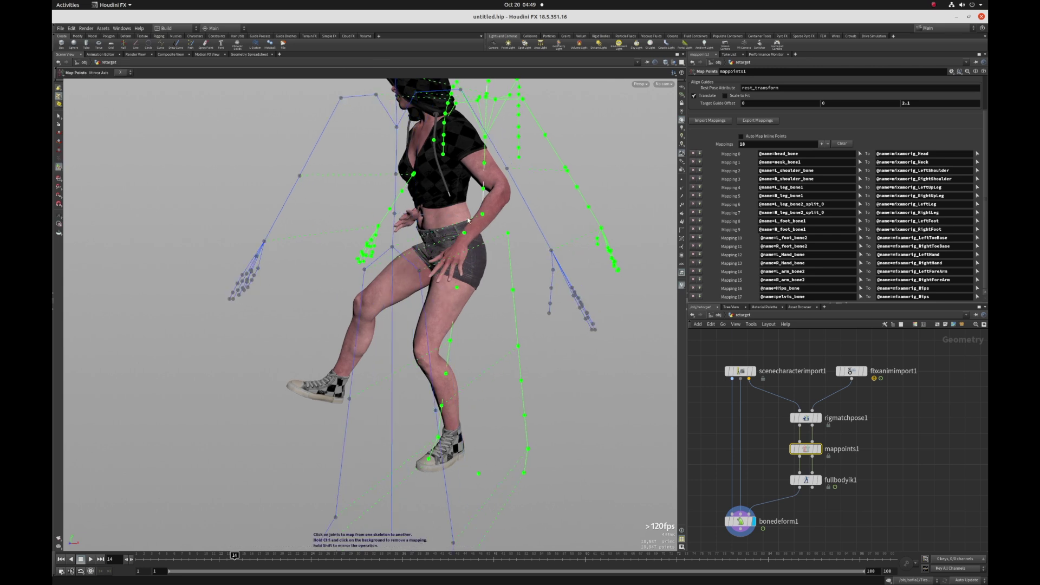
- Map mixamorig_Spine to spine_path and mixamorig_LeftArm to L_arm_bone1, mirroring the arm mapping onto the right side
{"action": "left_click", "coordinate": [484, 206]}
{"action": "middle_click_drag", "start_coordinate": [484, 207], "coordinate": [486, 258], "text": "alt"}
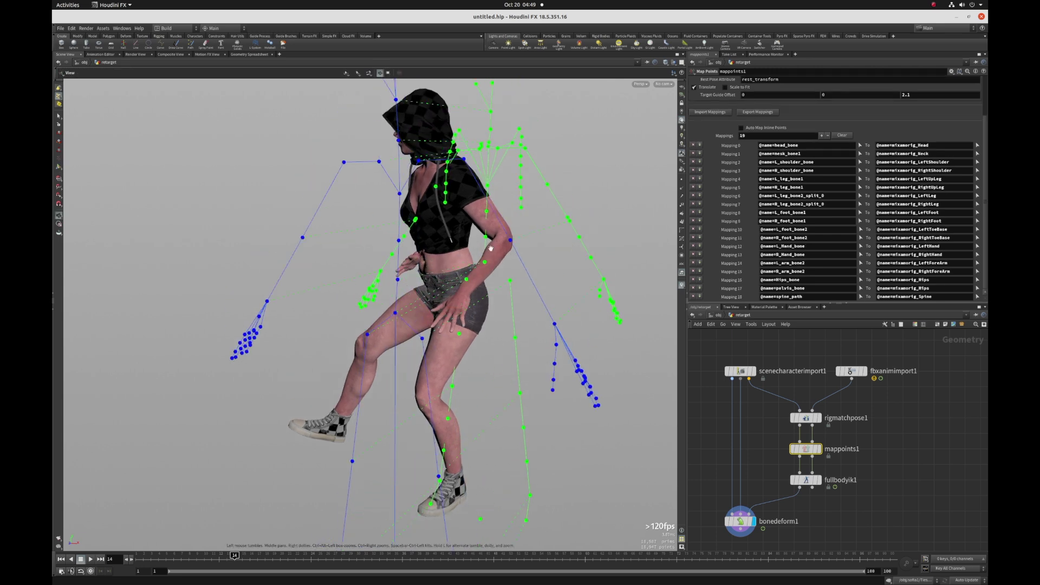
{"action": "mouse_move", "coordinate": [486, 259]}
{"action": "left_mouse_down", "text": "alt"}
{"action": "mouse_move", "coordinate": [512, 263]}
{"action": "mouse_move", "coordinate": [498, 268]}
{"action": "left_mouse_up", "text": "alt"}
{"action": "key", "text": "Return"}
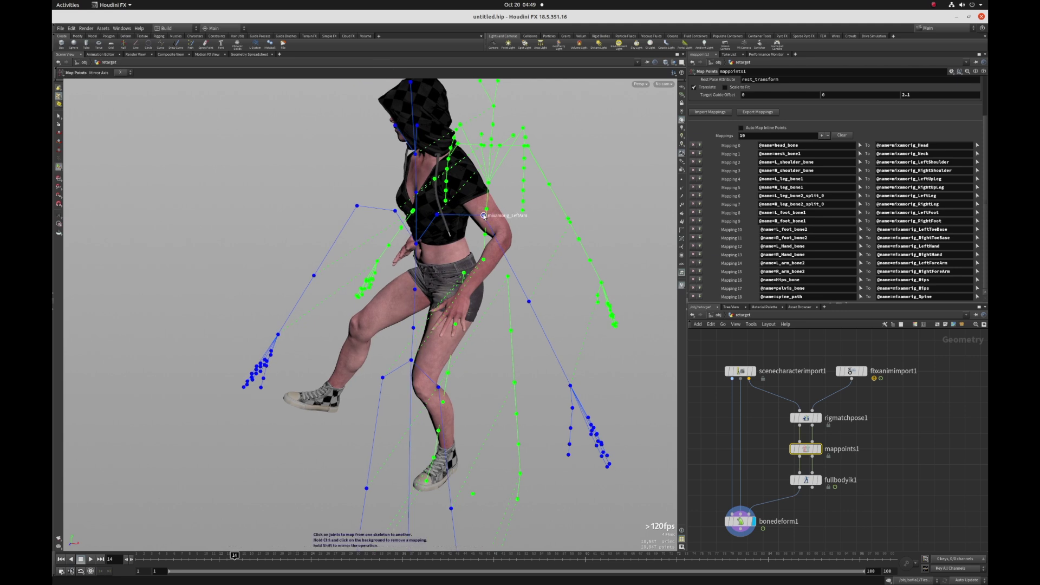
{"action": "left_click", "coordinate": [529, 148], "text": "shift"}
{"action": "key", "text": "Escape"}
{"action": "left_click_drag", "start_coordinate": [542, 147], "coordinate": [560, 332]}
{"action": "right_click_drag", "start_coordinate": [560, 331], "coordinate": [548, 327]}
{"action": "middle_click_drag", "start_coordinate": [547, 327], "coordinate": [545, 312]}
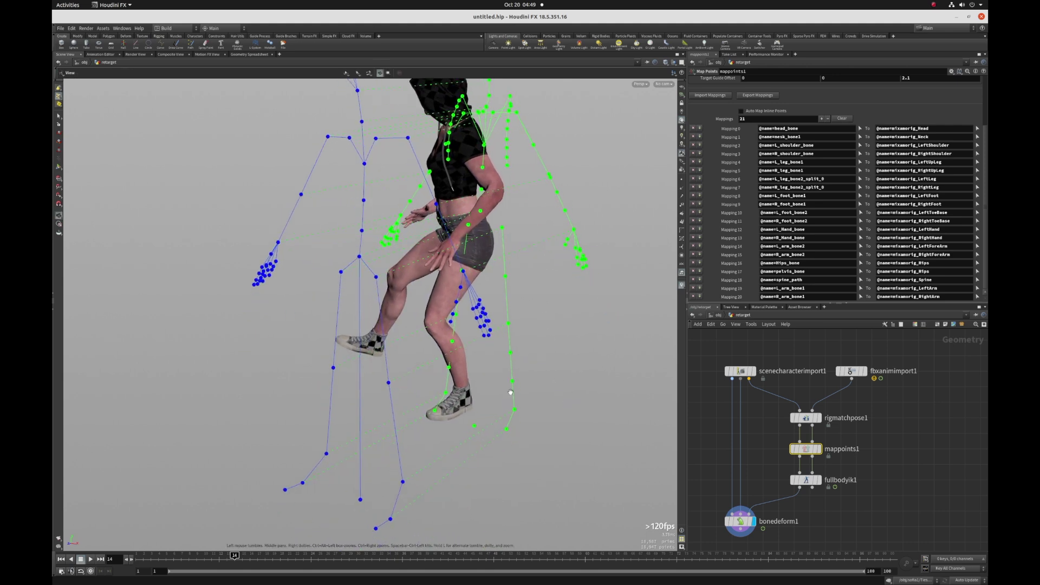
{"action": "key", "text": "Return"}
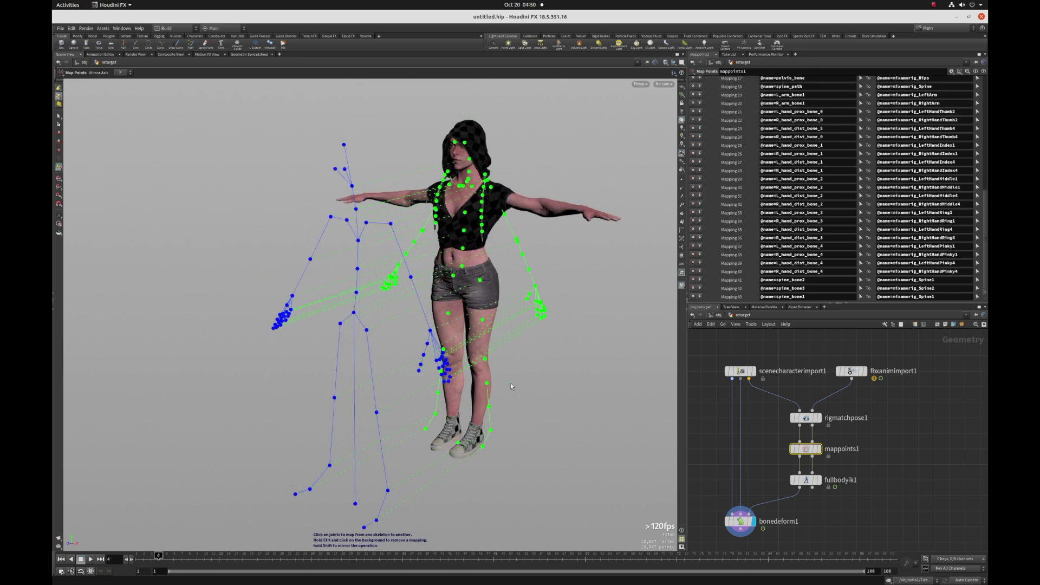
- Scrub through the timeline to check the retargeted character's motion with the full set of joint mappings
{"action": "key", "text": "Escape"}
{"action": "left_click_drag", "start_coordinate": [376, 281], "coordinate": [540, 284]}
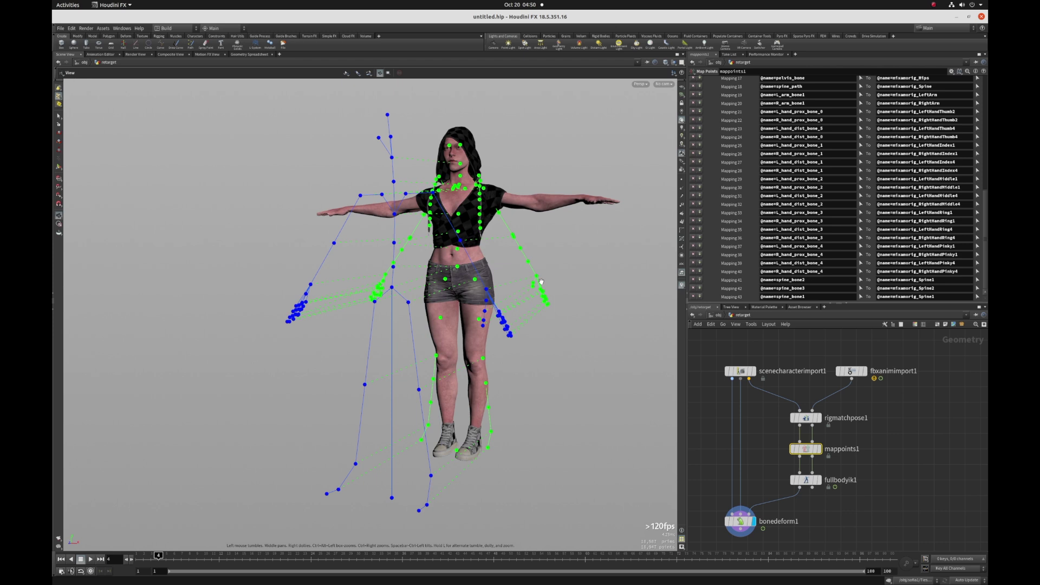
{"action": "right_click_drag", "start_coordinate": [540, 284], "coordinate": [436, 283]}
{"action": "left_click_drag", "start_coordinate": [435, 283], "coordinate": [406, 304]}
{"action": "left_click_drag", "start_coordinate": [159, 555], "coordinate": [698, 530]}
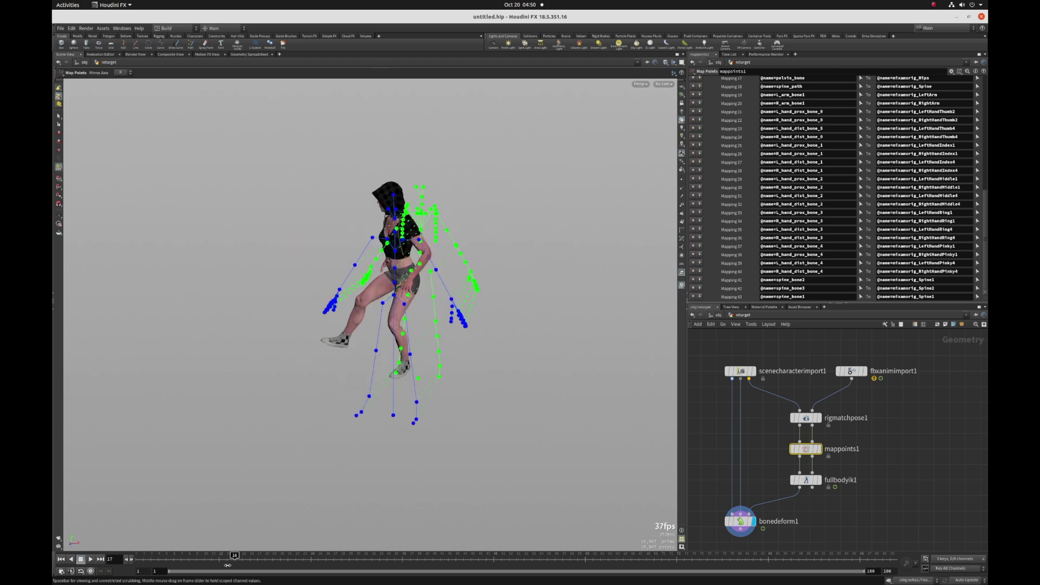
{"action": "mouse_move", "coordinate": [228, 566]}
{"action": "left_mouse_down"}
{"action": "mouse_move", "coordinate": [806, 551]}
{"action": "mouse_move", "coordinate": [145, 558]}
{"action": "mouse_move", "coordinate": [623, 557]}
{"action": "mouse_move", "coordinate": [737, 543]}
{"action": "left_mouse_up"}
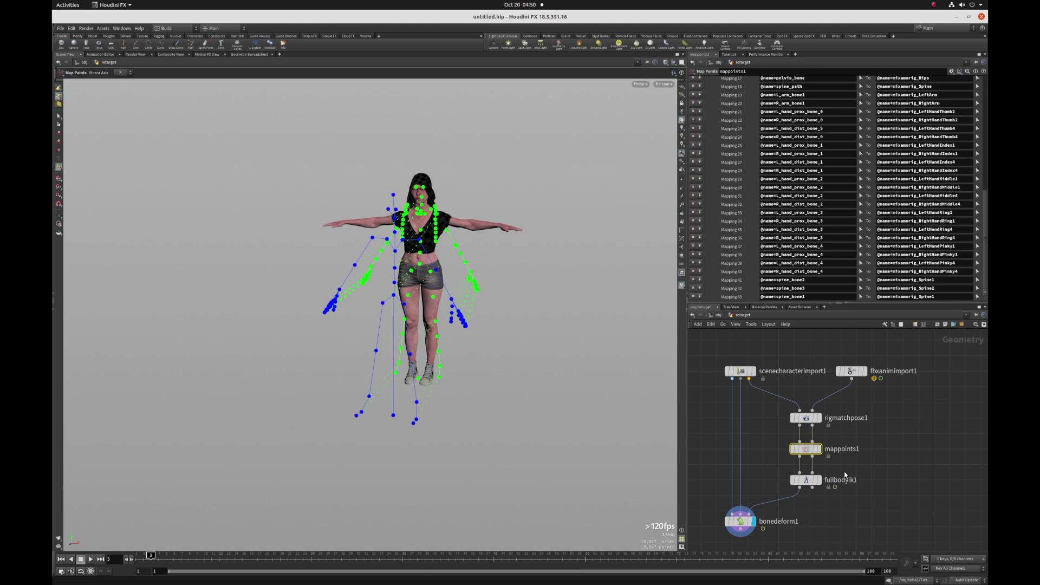
- Add a configuration to fullbodyik1 and pick Hips_bone as its group in the viewport
{"action": "middle_click_drag", "start_coordinate": [777, 532], "coordinate": [771, 490]}
{"action": "left_click", "coordinate": [800, 438]}
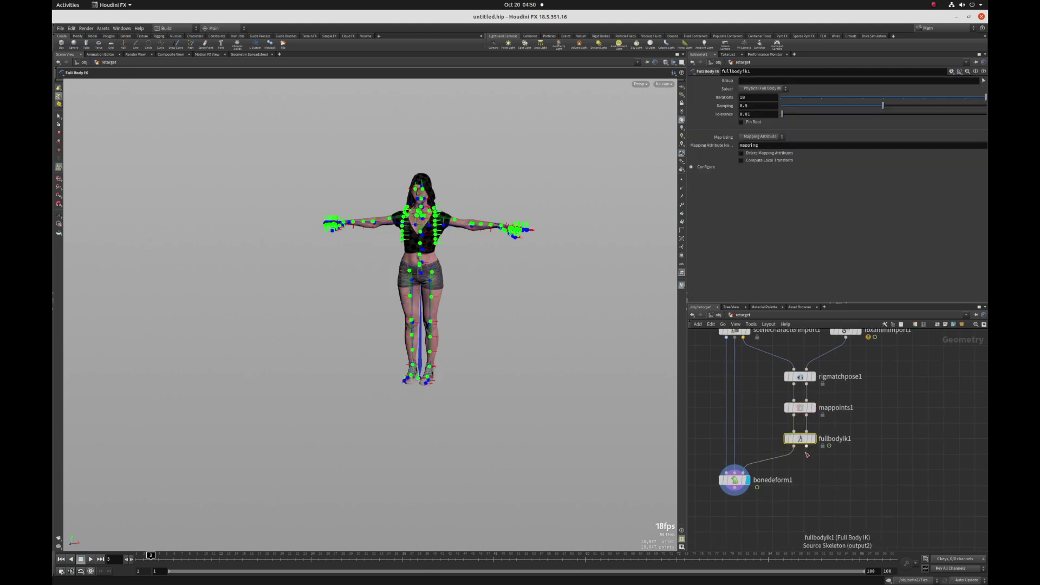
{"action": "left_click", "coordinate": [691, 168]}
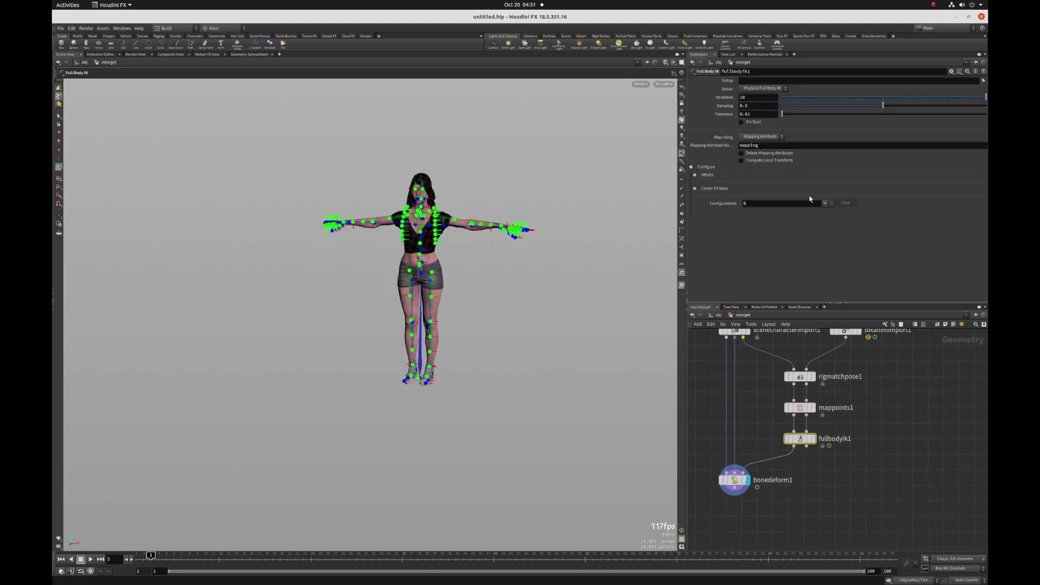
{"action": "left_click", "coordinate": [825, 203]}
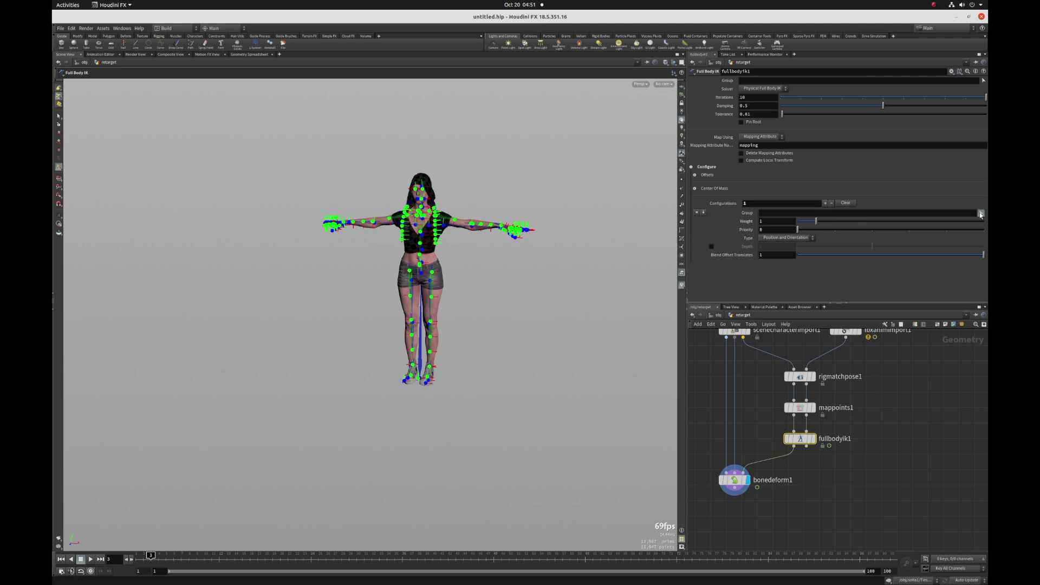
{"action": "left_click", "coordinate": [981, 213]}
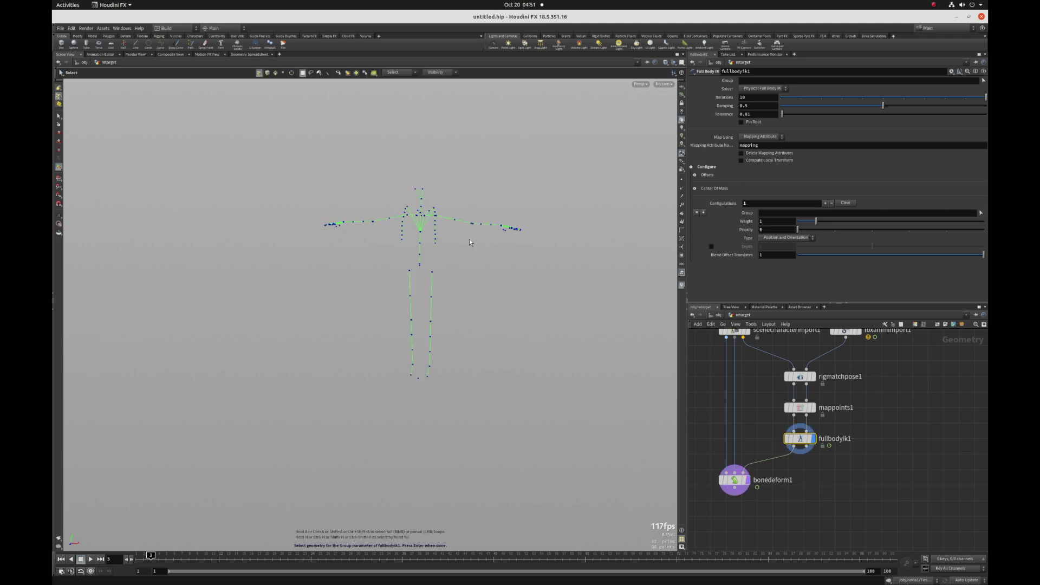
{"action": "left_click", "coordinate": [425, 269]}
{"action": "scroll", "coordinate": [417, 268], "scroll_direction": "up", "scroll_amount": 5}
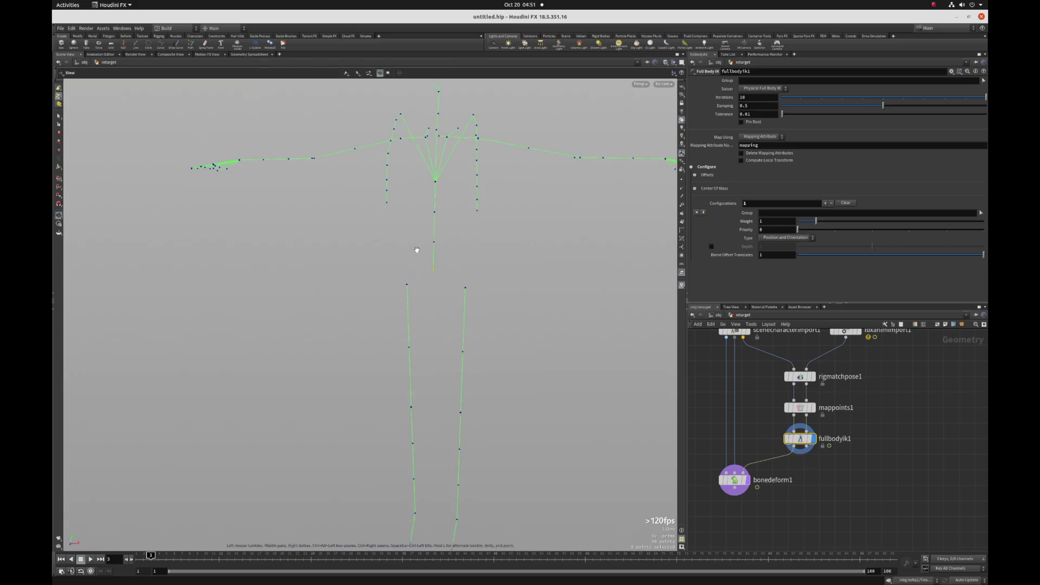
{"action": "left_click", "coordinate": [434, 273]}
{"action": "key", "text": "Return"}
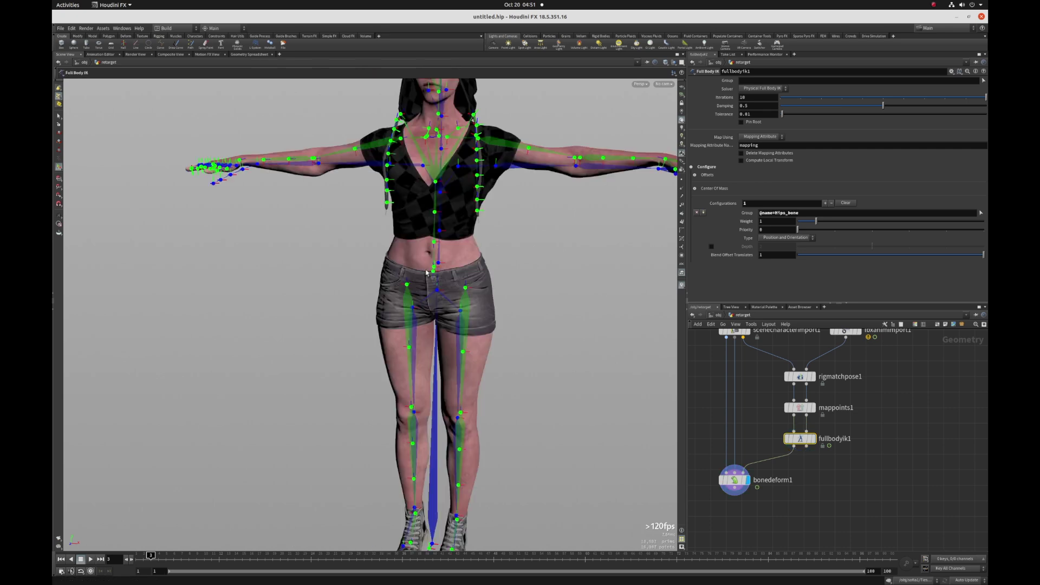
- Set the Hips_bone configuration's Weight to 3.73 and its Blend Offset Translates to 0.509
{"action": "left_click_drag", "start_coordinate": [815, 221], "coordinate": [878, 220]}
{"action": "left_click_drag", "start_coordinate": [832, 256], "coordinate": [893, 260]}
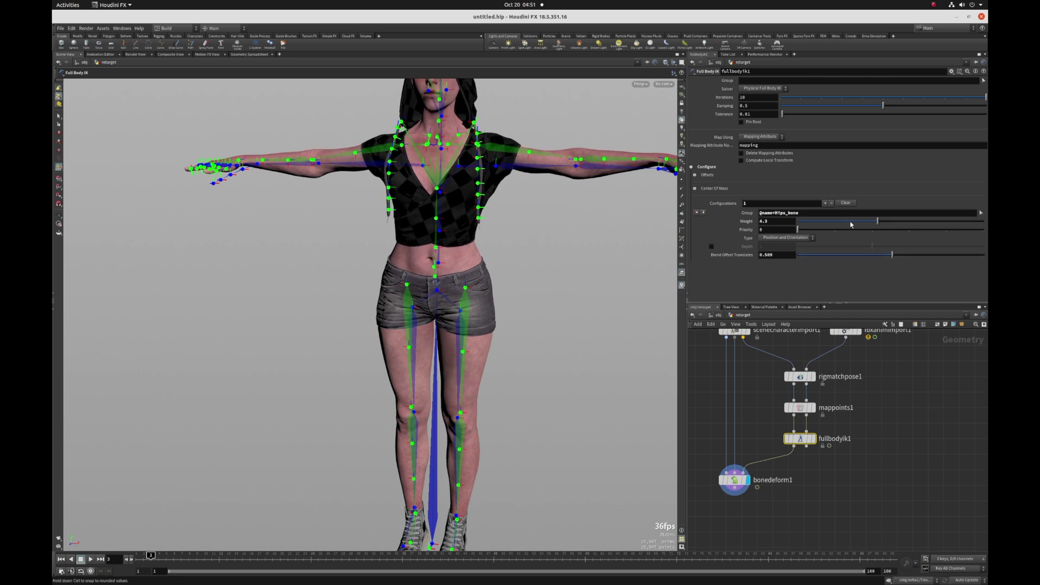
{"action": "mouse_move", "coordinate": [872, 222]}
{"action": "left_mouse_down"}
{"action": "mouse_move", "coordinate": [903, 227]}
{"action": "mouse_move", "coordinate": [867, 222]}
{"action": "left_mouse_up"}
{"action": "right_click_drag", "start_coordinate": [538, 255], "coordinate": [472, 254]}
{"action": "middle_click_drag", "start_coordinate": [472, 254], "coordinate": [387, 237]}
- Add a Transform node fed by fbxanimimport1, placed beside bonedeform1 in the network
{"action": "middle_click_drag", "start_coordinate": [903, 434], "coordinate": [885, 457]}
{"action": "left_click", "coordinate": [885, 457]}
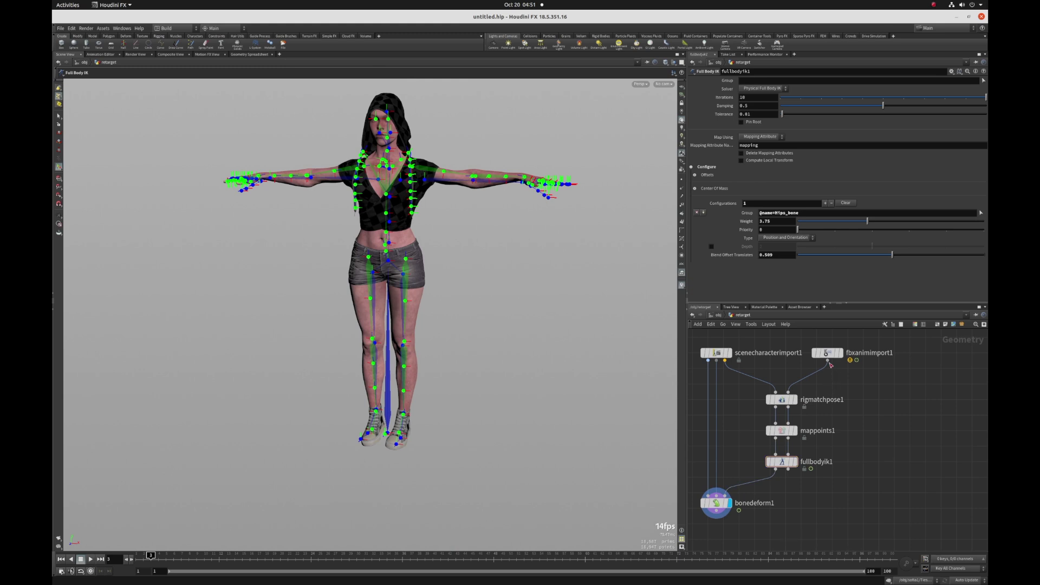
{"action": "left_click", "coordinate": [828, 362]}
{"action": "key", "text": "Tab"}
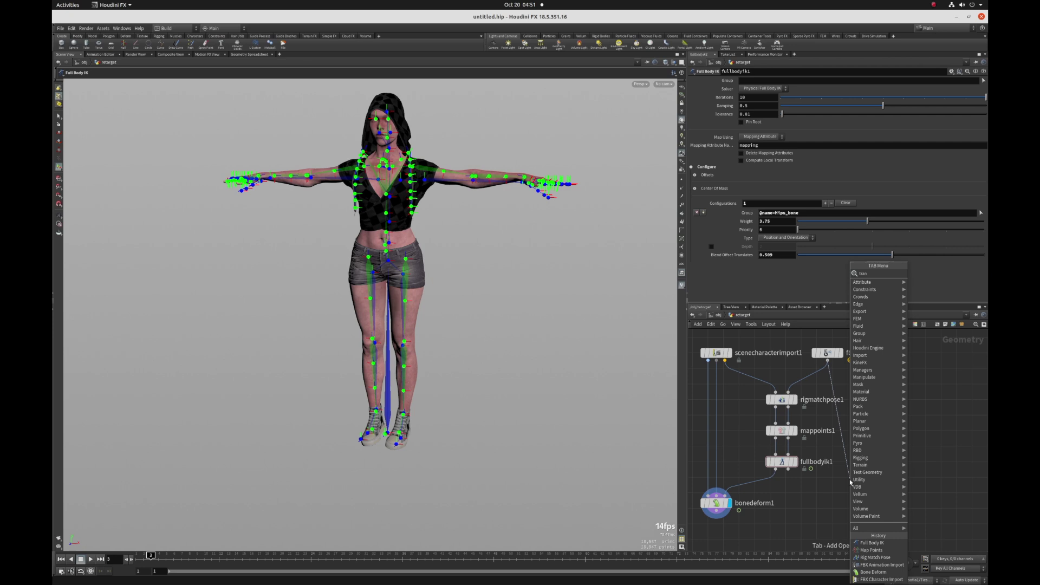
{"action": "key", "text": "Return"}
{"action": "left_click", "coordinate": [850, 481]}
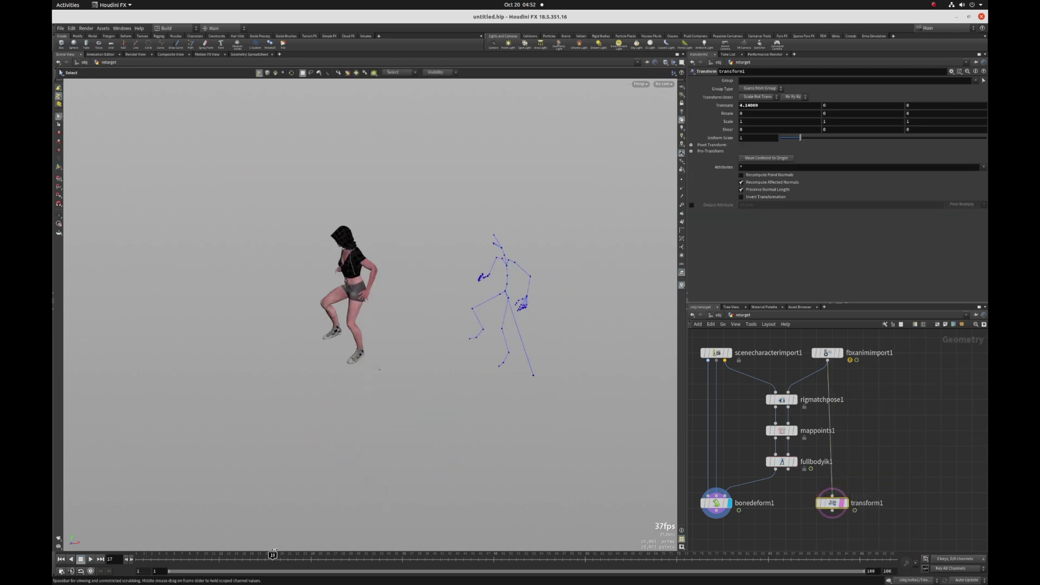